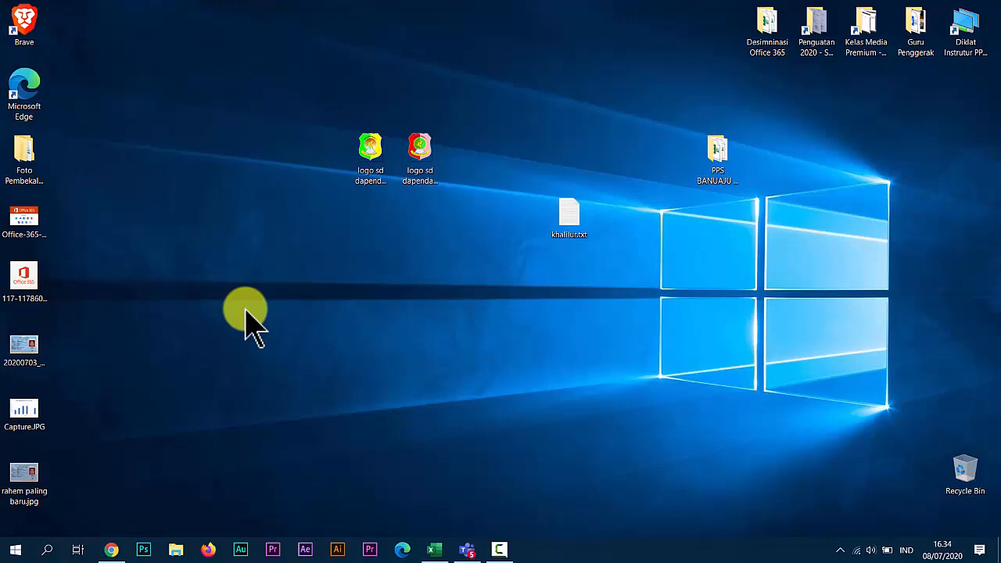
Switch to Chrome, open Sway from the Office 365 home page and create a new blank Sway.
click(112, 548)
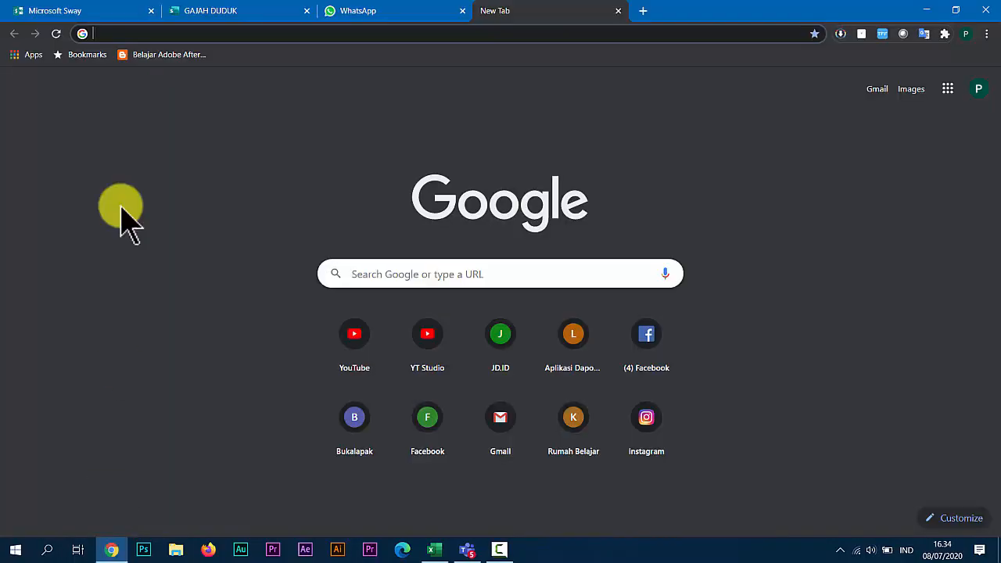
click(104, 14)
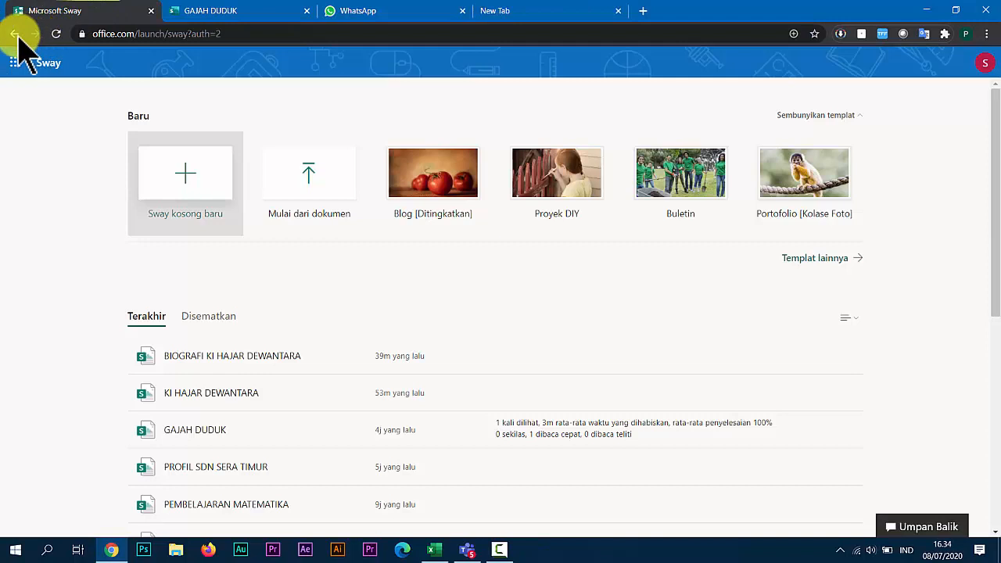
click(14, 33)
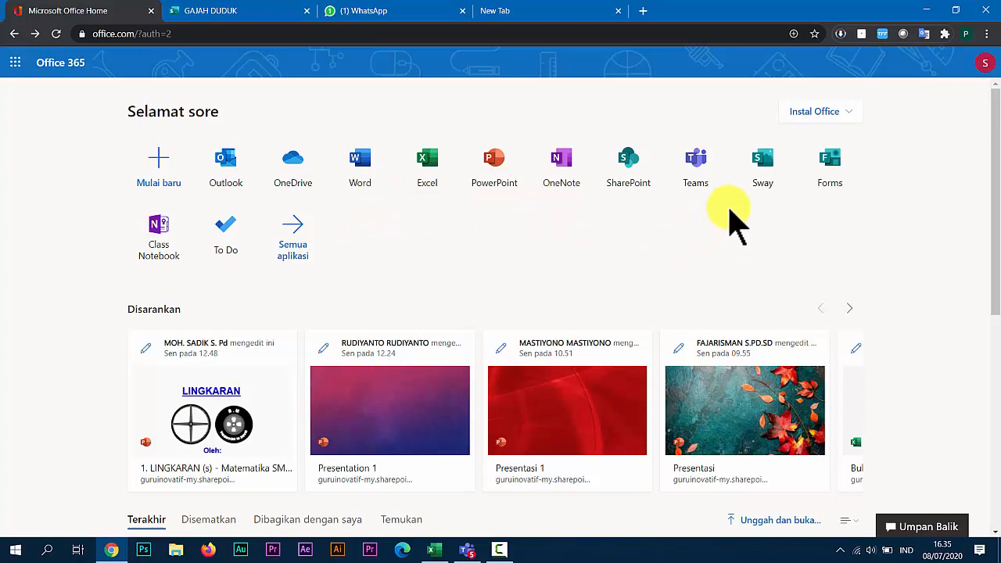
click(761, 164)
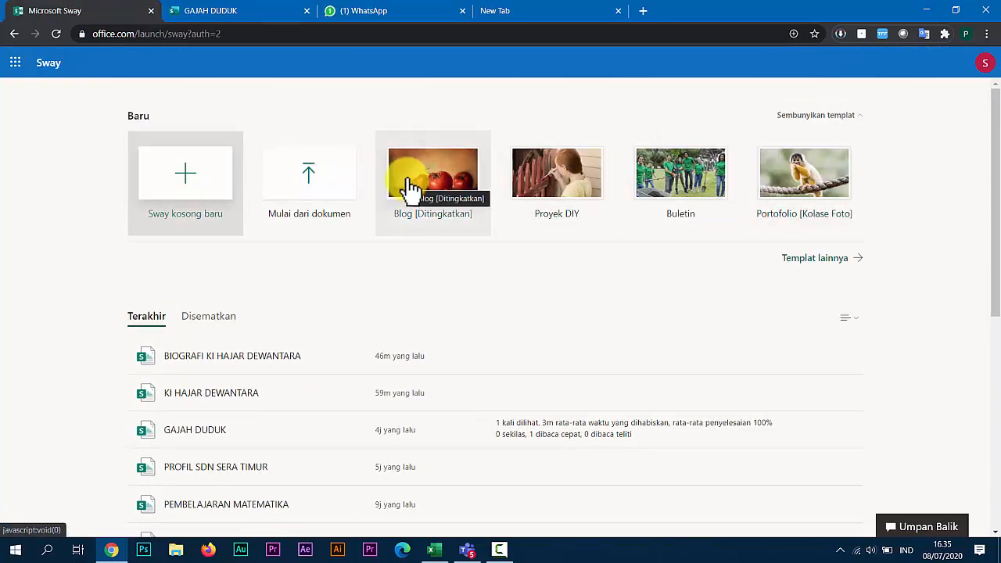
click(190, 199)
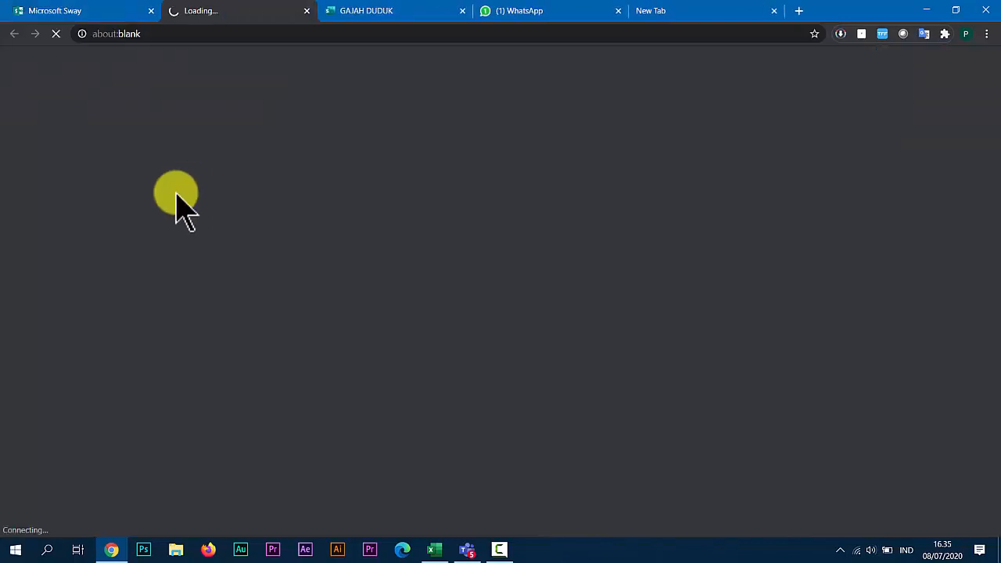
click(109, 14)
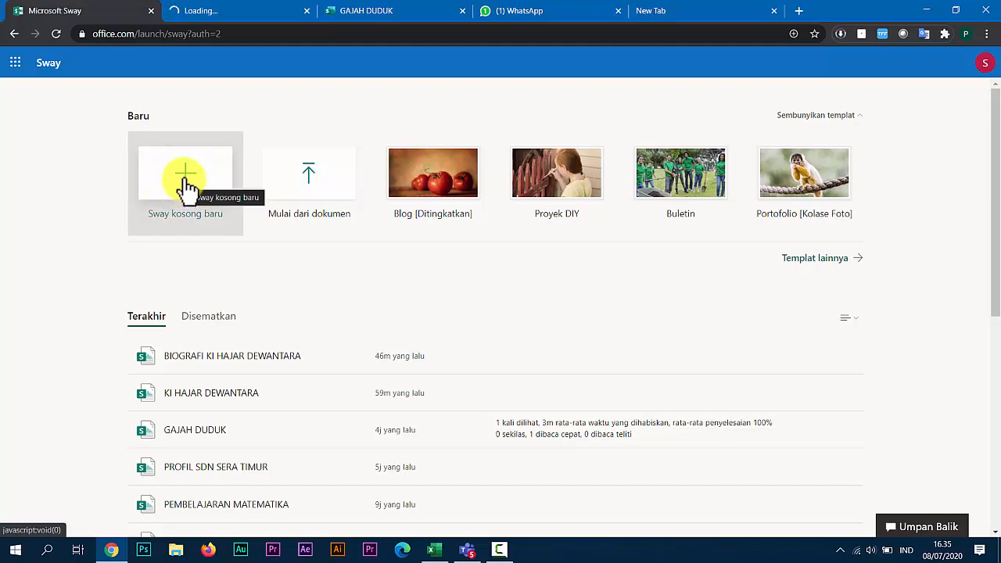
click(186, 184)
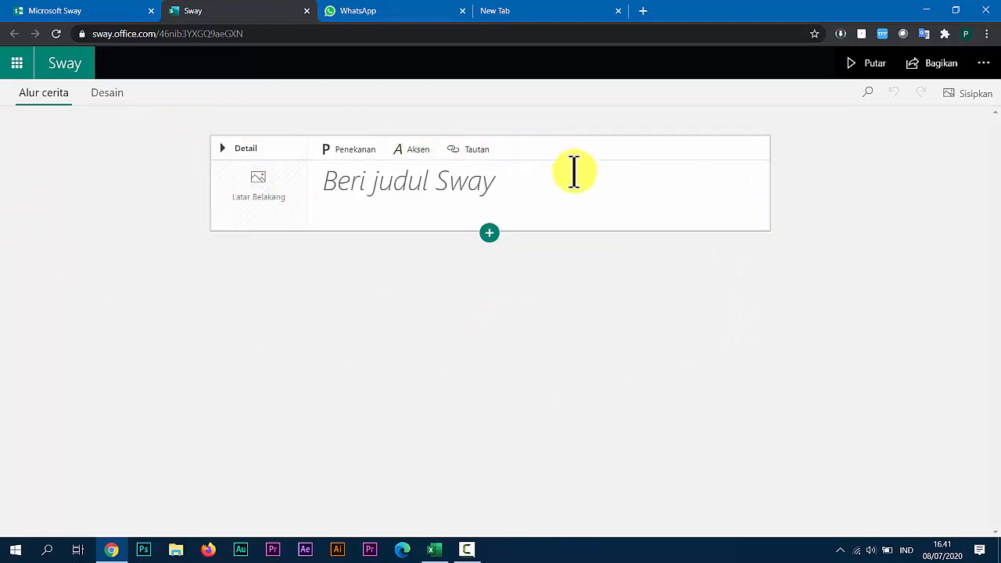
Enter "SANG RASUL" as the title of the Sway.
click(495, 195)
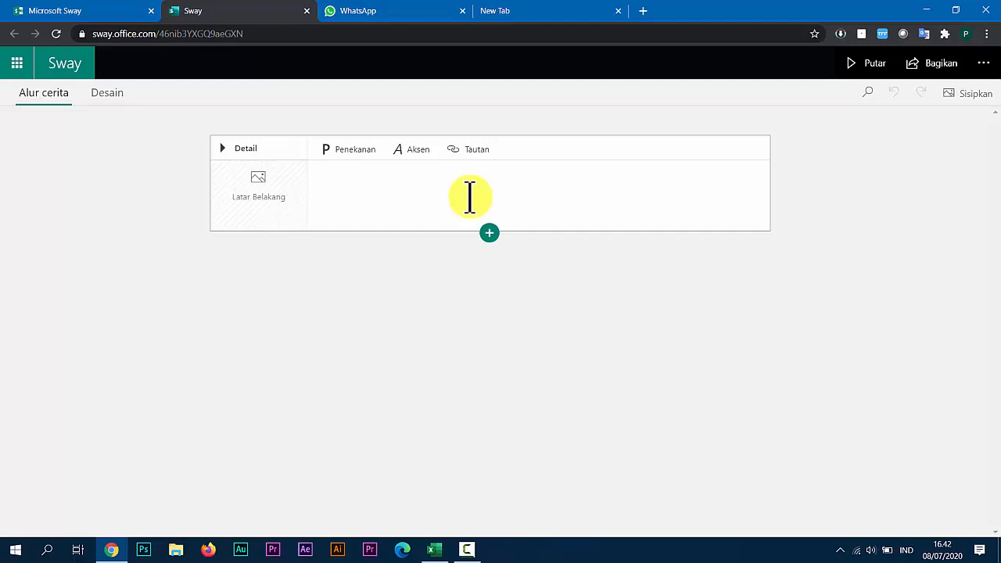
click(444, 206)
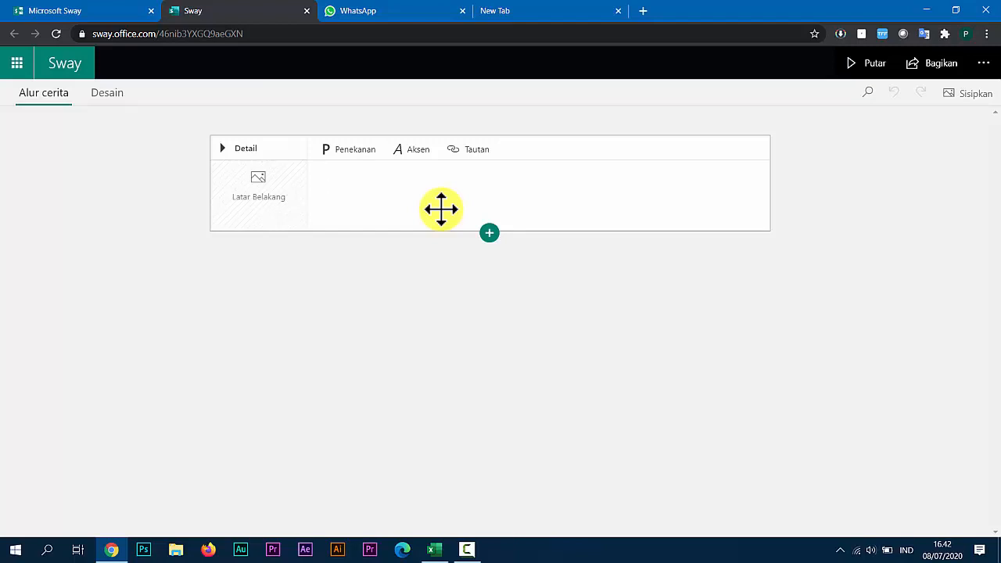
text(SANG)
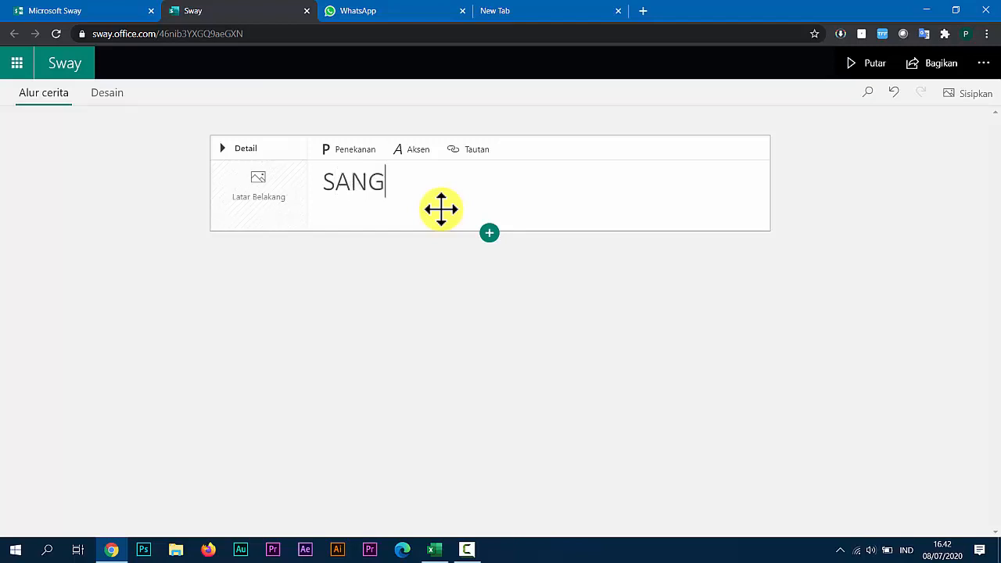
text( RASUL)
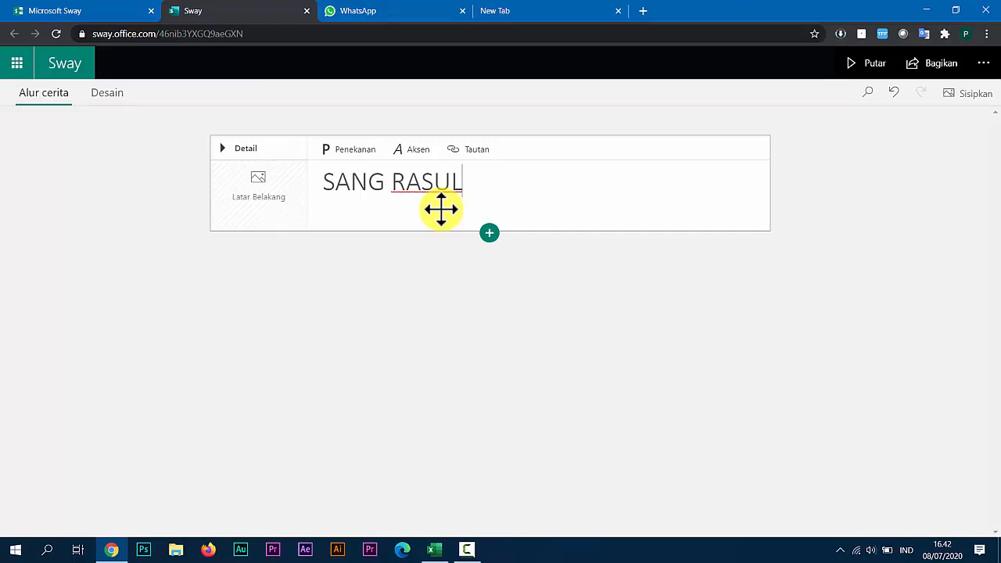
Search the suggested images for "NABI MUHAMMAD" and set the round golden calligraphy picture as the title card's background.
click(260, 186)
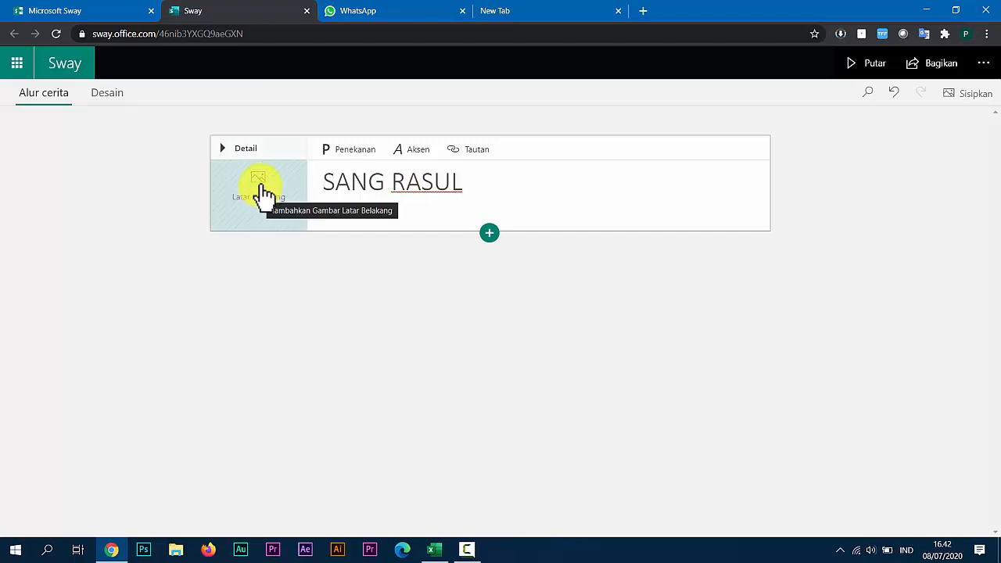
click(263, 190)
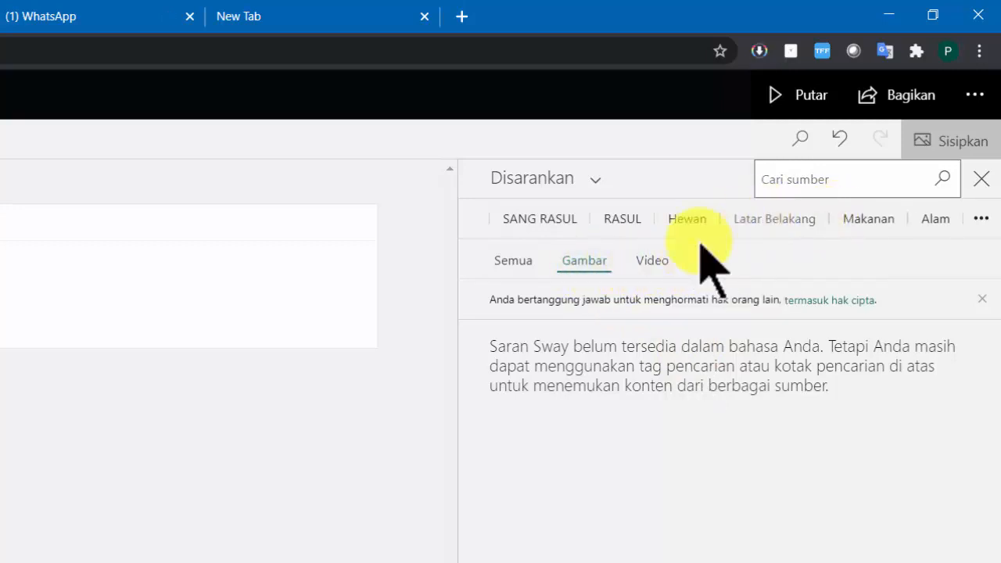
click(775, 184)
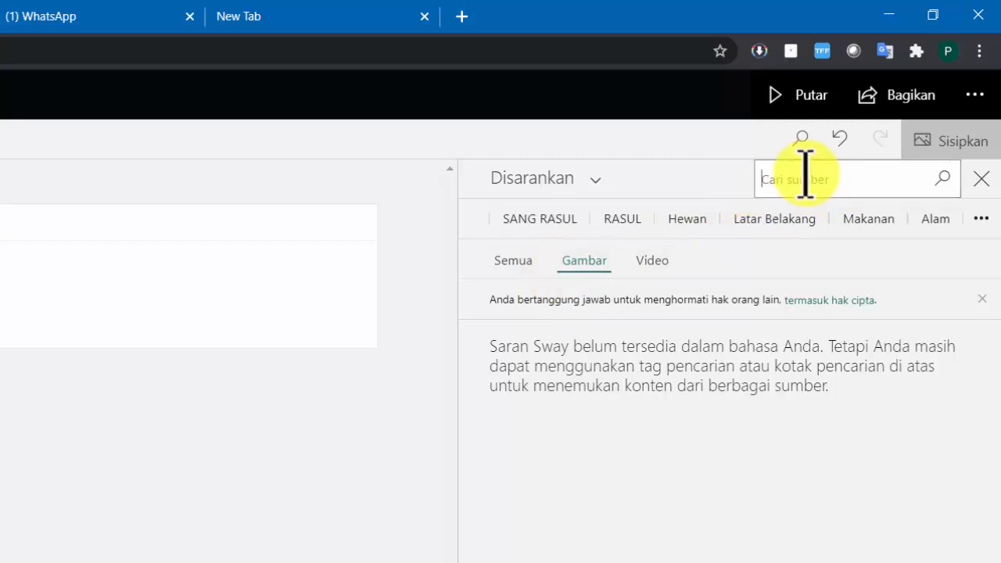
text(K)
key(BackSpace)
text(N)
text(AAS)
text(UHAMMAD)
key(Return)
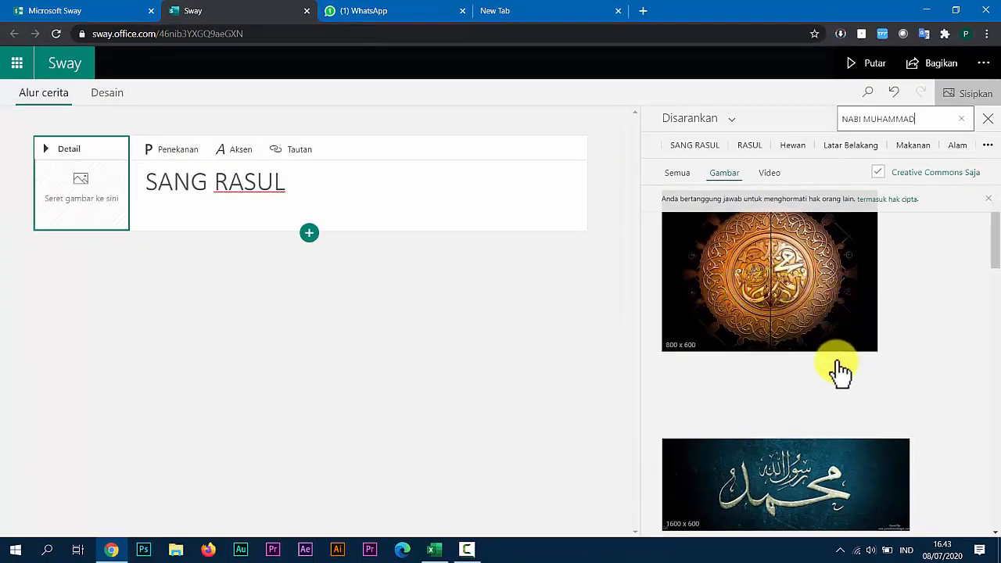
drag(782, 290, 313, 228)
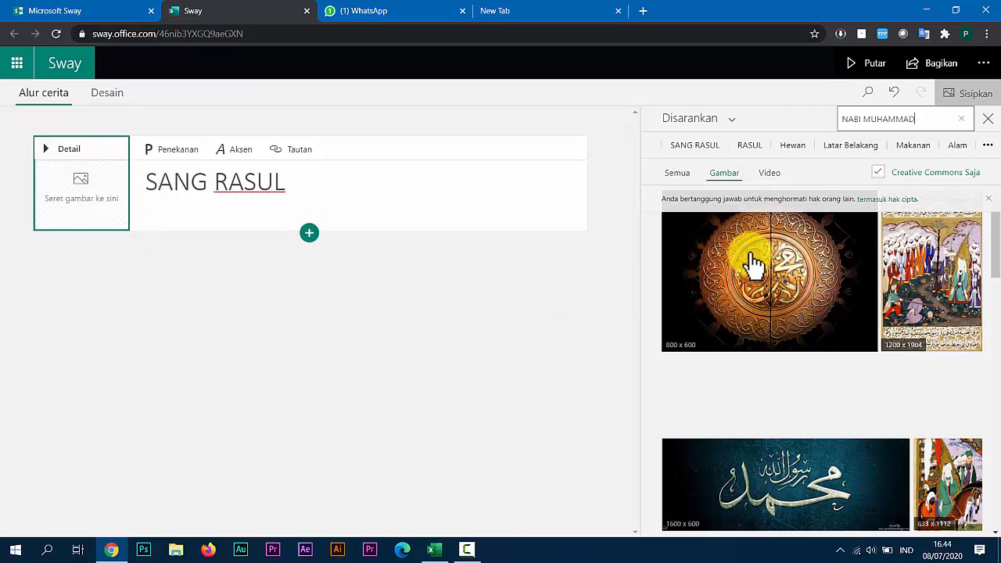
drag(753, 266, 102, 185)
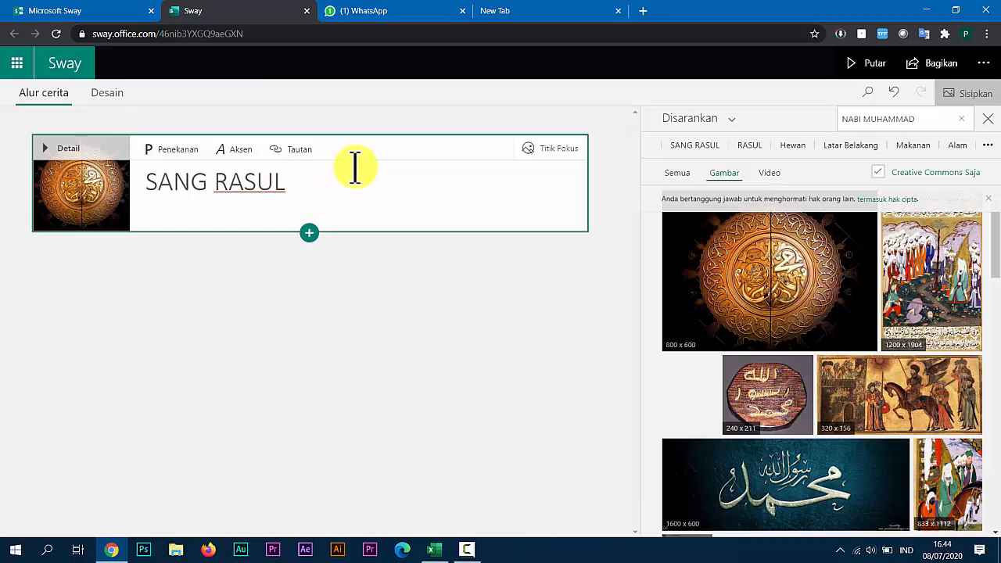
click(734, 125)
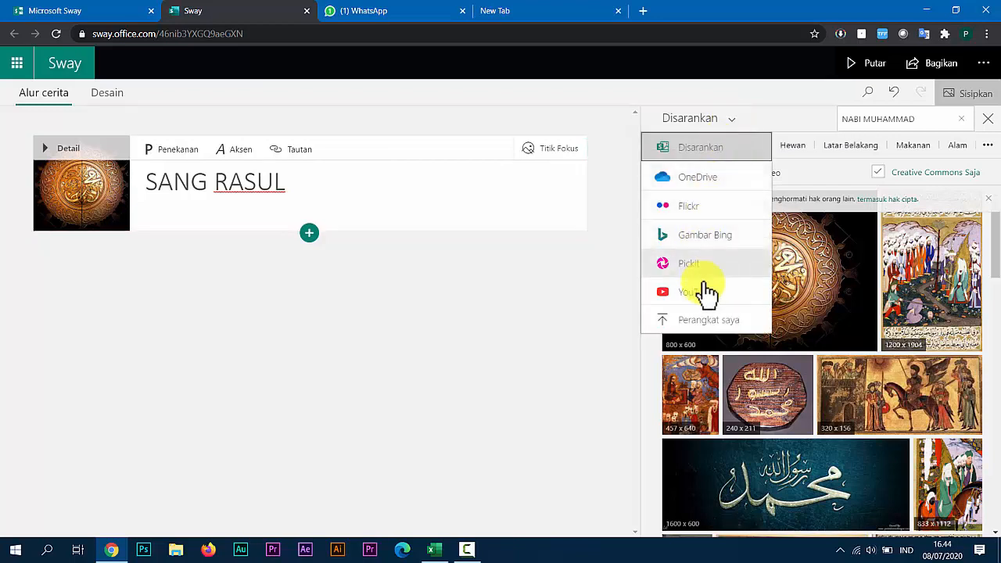
click(725, 328)
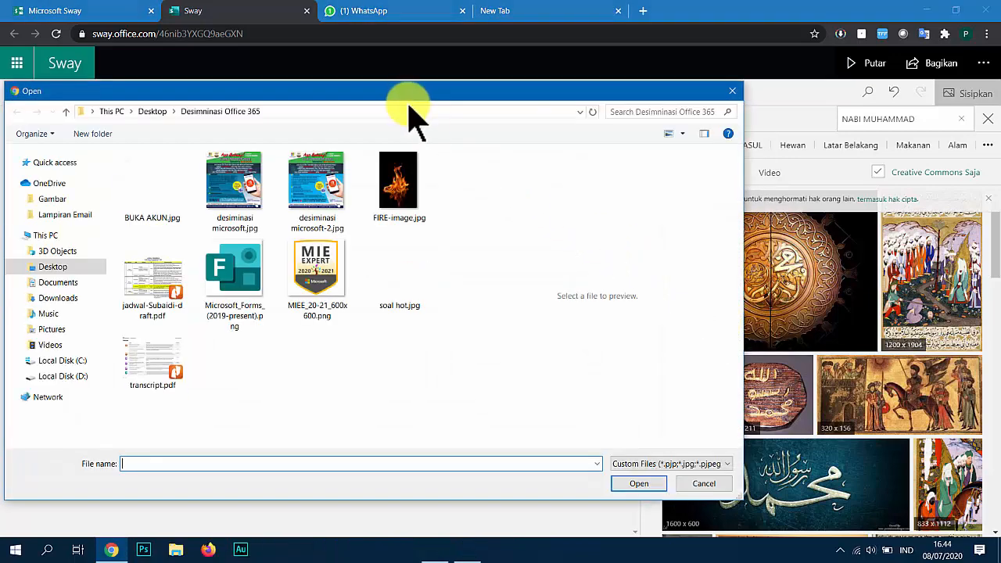
drag(412, 102, 479, 70)
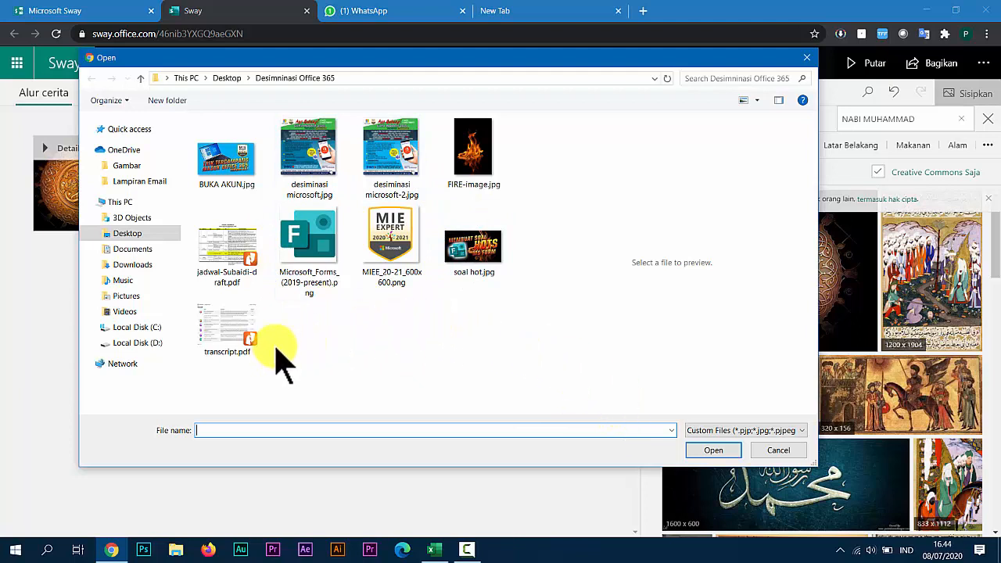
click(776, 452)
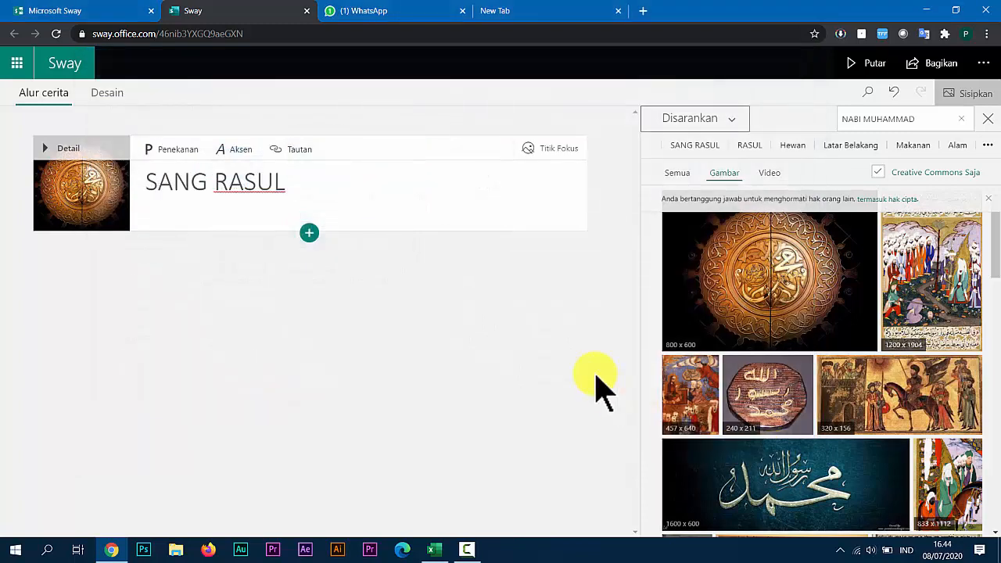
Insert a text card below the title card and enter "Nabi Muhaammad adalah utusan terakhir".
click(309, 236)
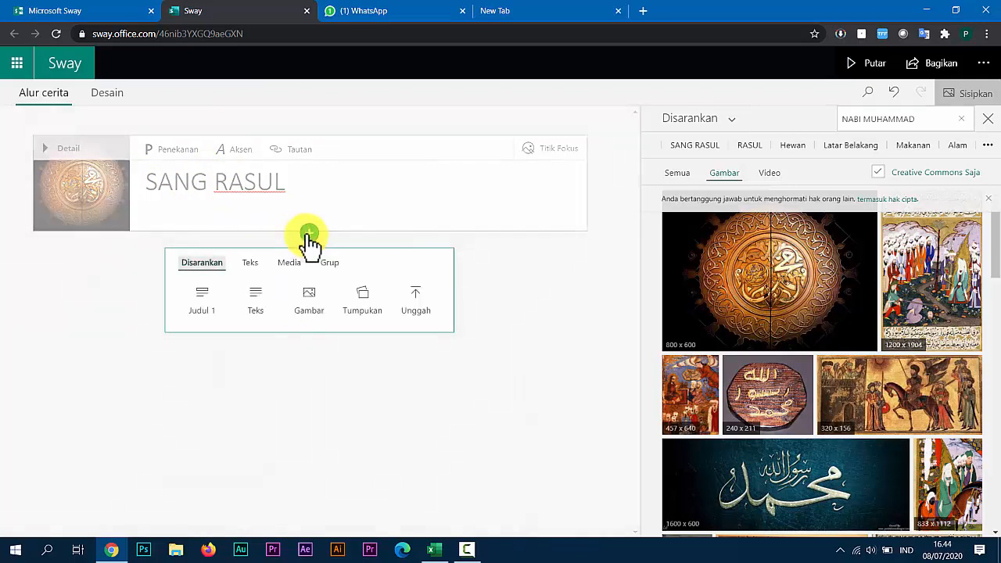
click(255, 305)
click(253, 286)
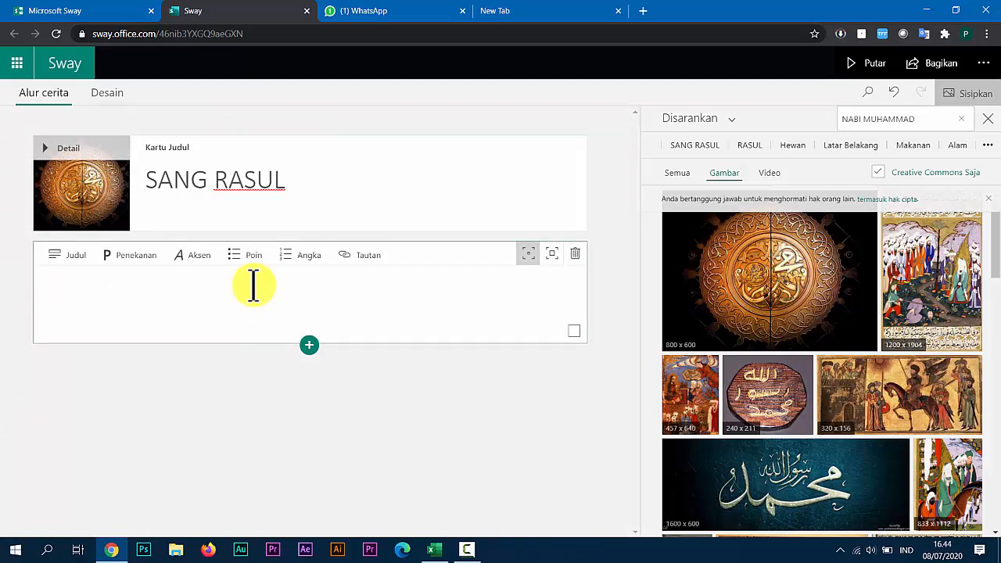
text(Nabi Muhaam)
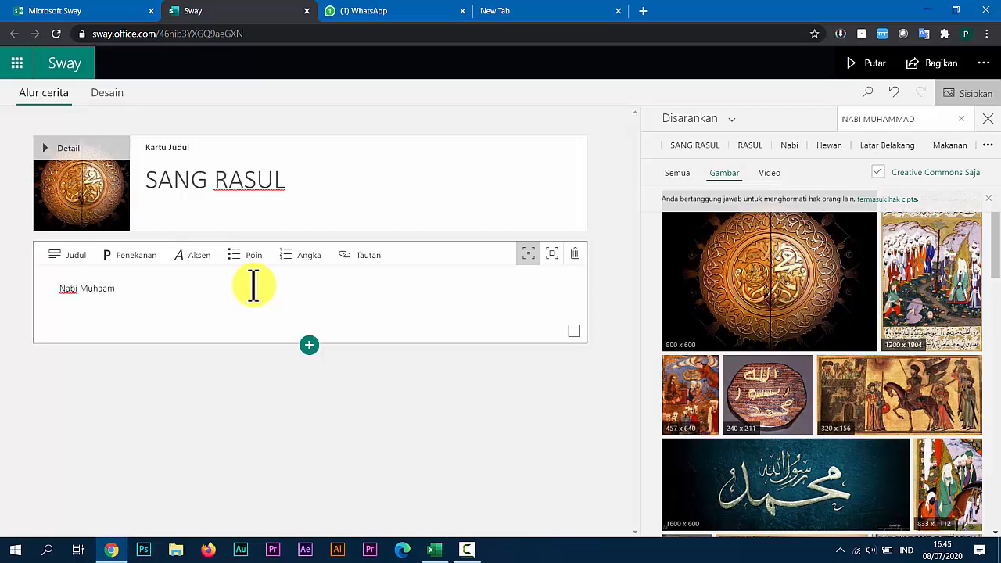
text(mad adalah utusan )
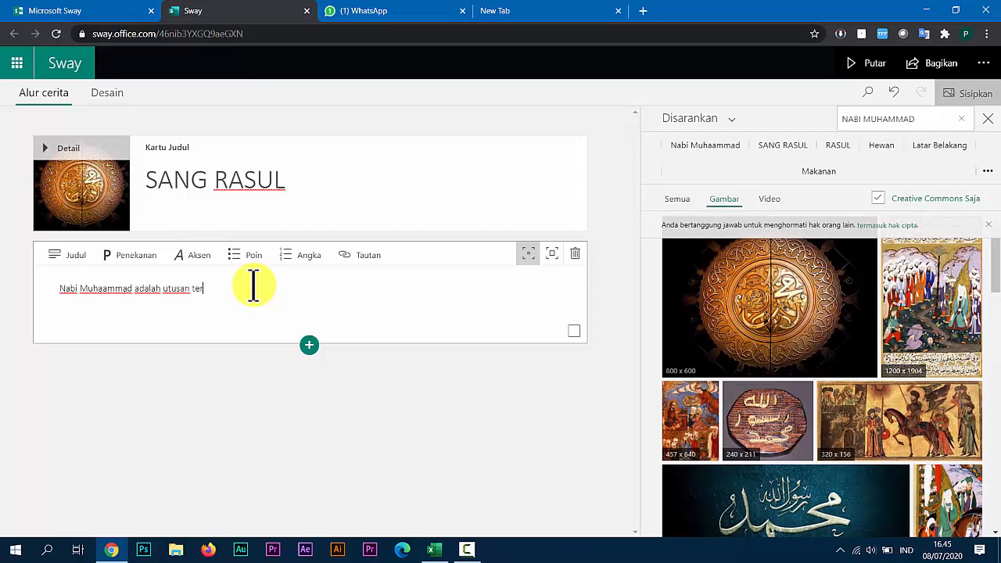
text(terakhir)
key(BackSpace)
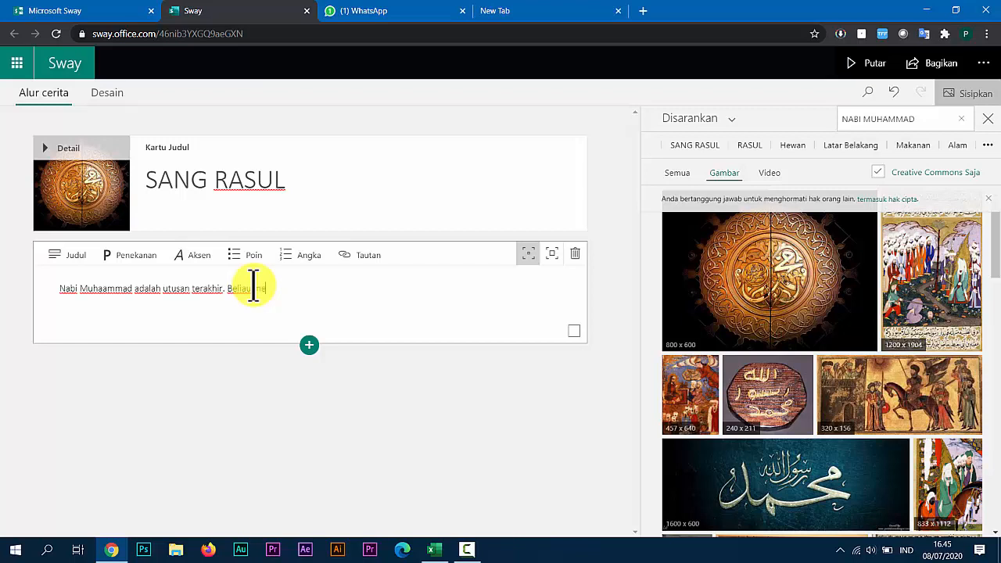
Continue the text with "Beliau membawa risalah untuk seluruh umat. Sejarah hidup beliau dimulai dari kecil hingga wafat." and correct the spelling to "Muhammad".
text(a risalah untuk)
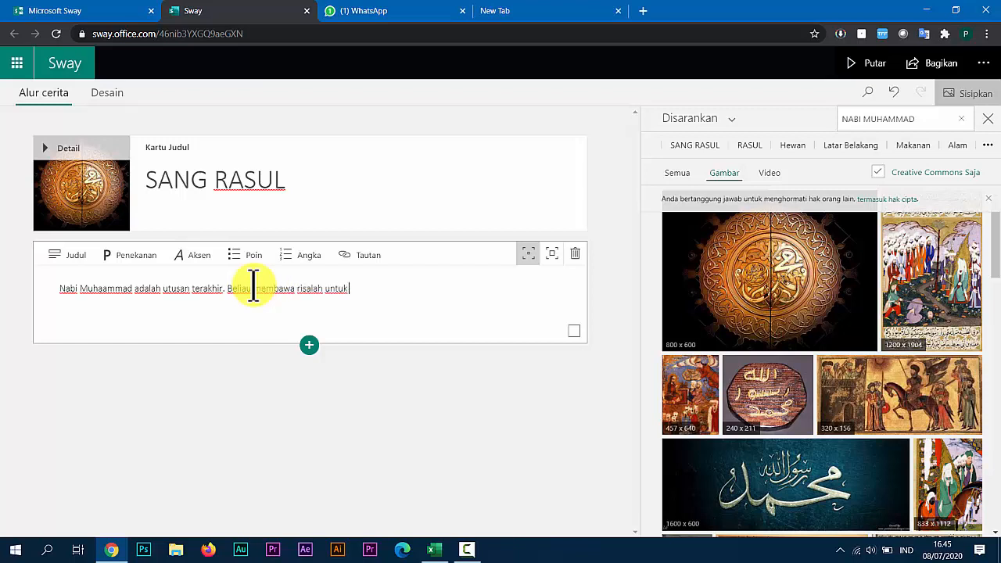
text( seluruh umat. Sejarah hidup beliau dimuma)
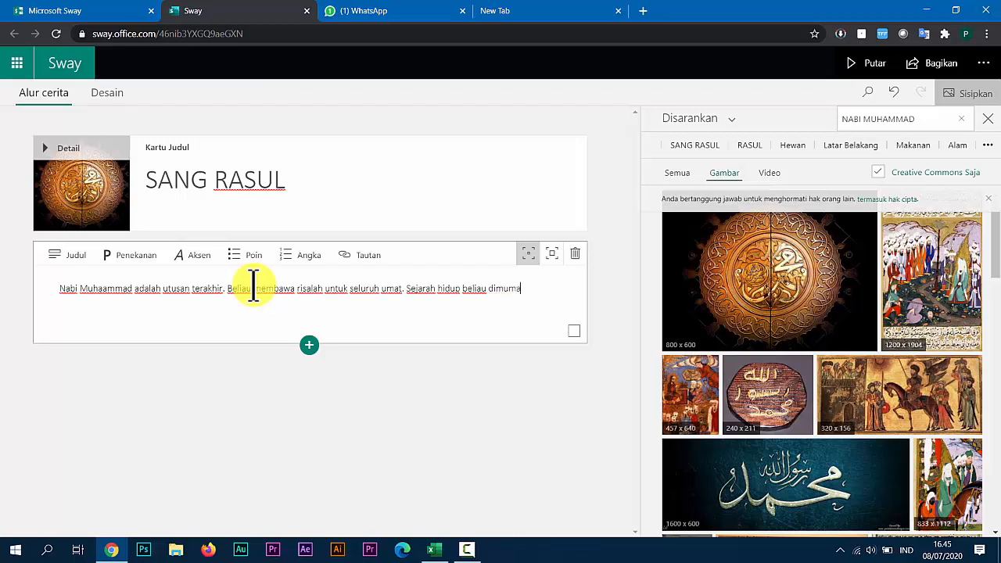
text(i dari el)
text(hingga wa)
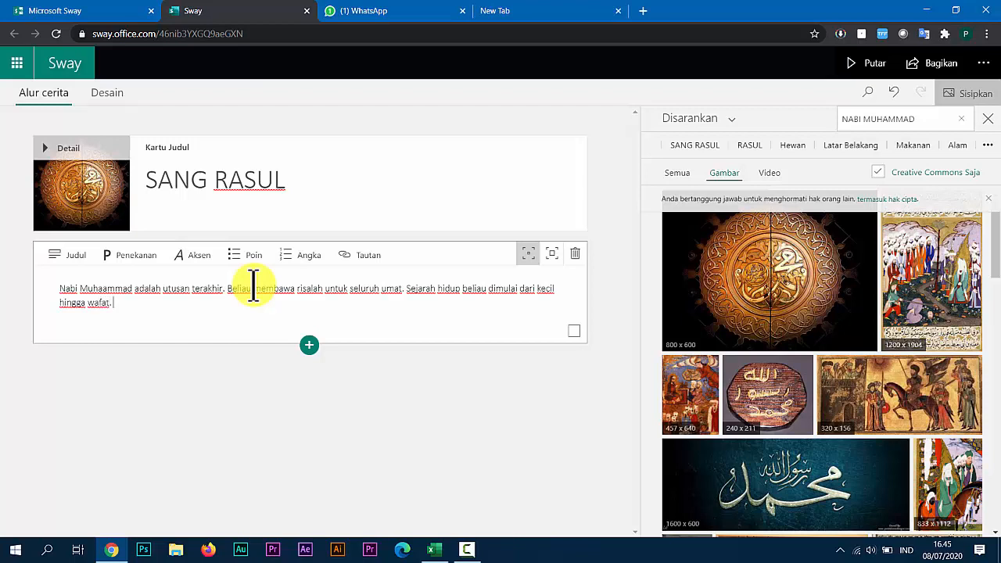
click(102, 291)
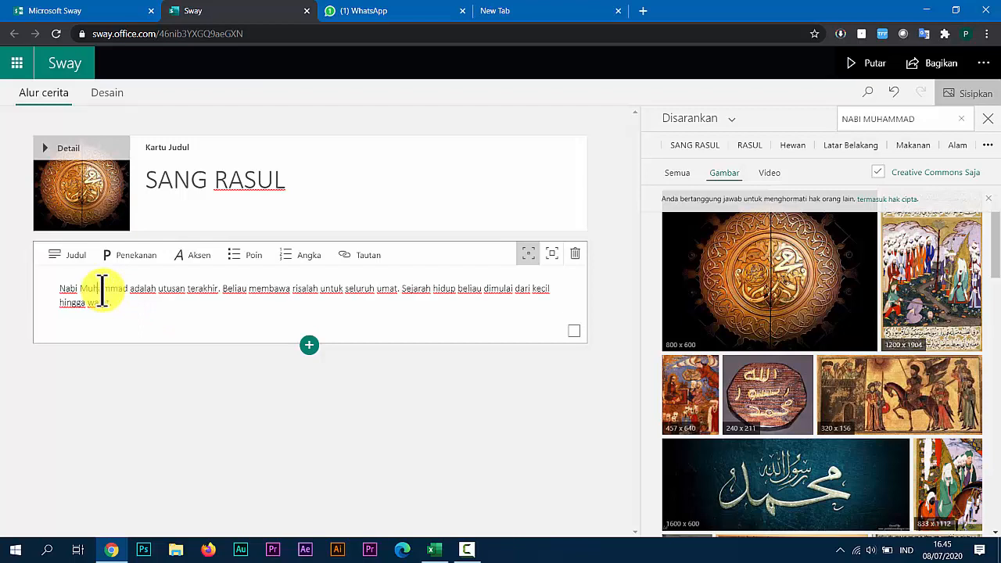
Review the suggested, text, media and group content types that can be inserted below the text card.
click(309, 348)
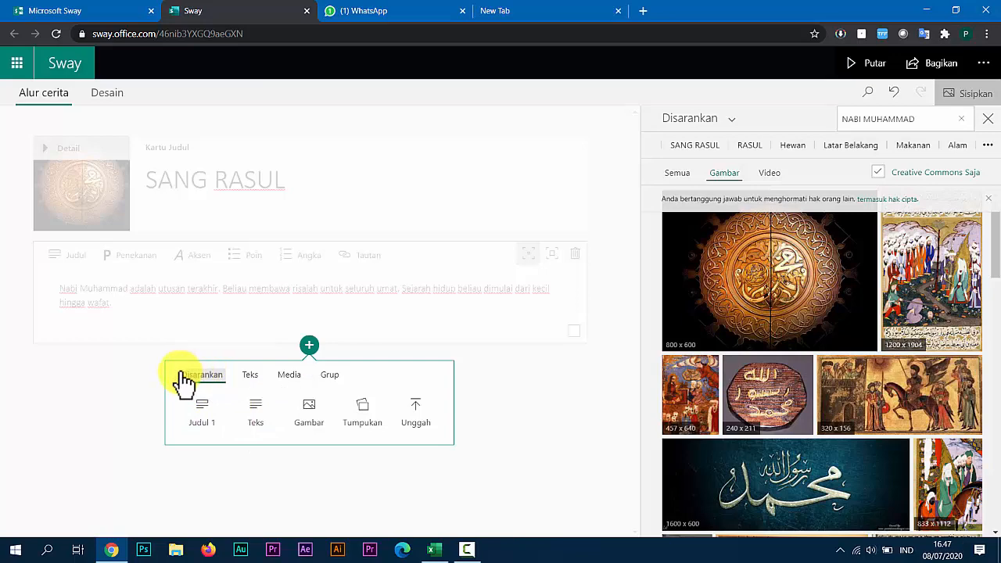
click(205, 377)
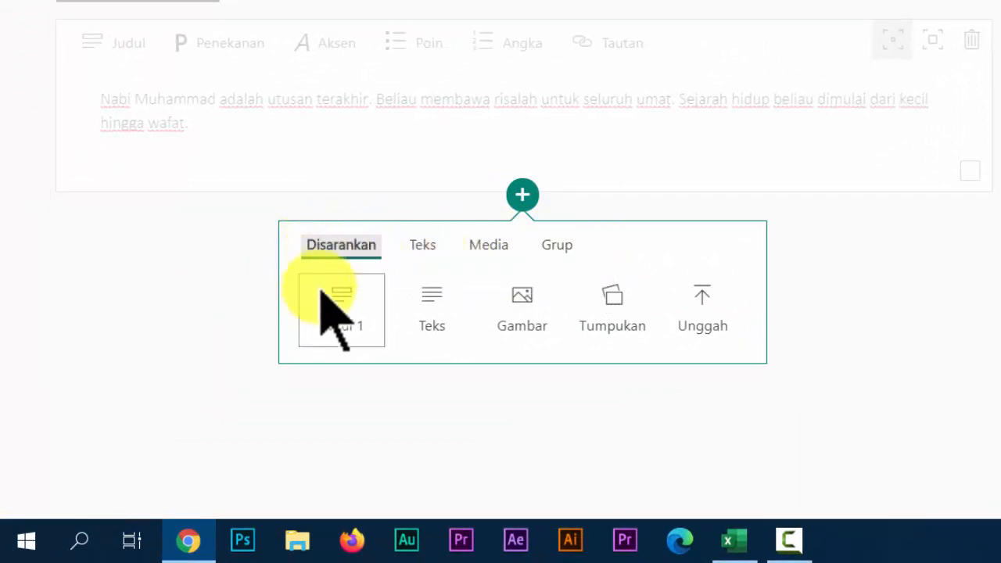
click(424, 247)
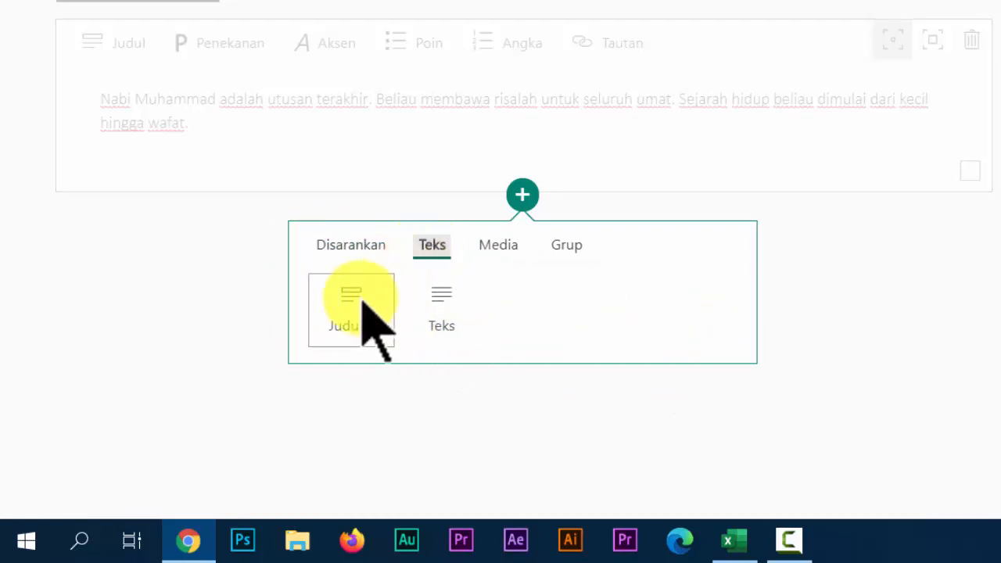
click(498, 247)
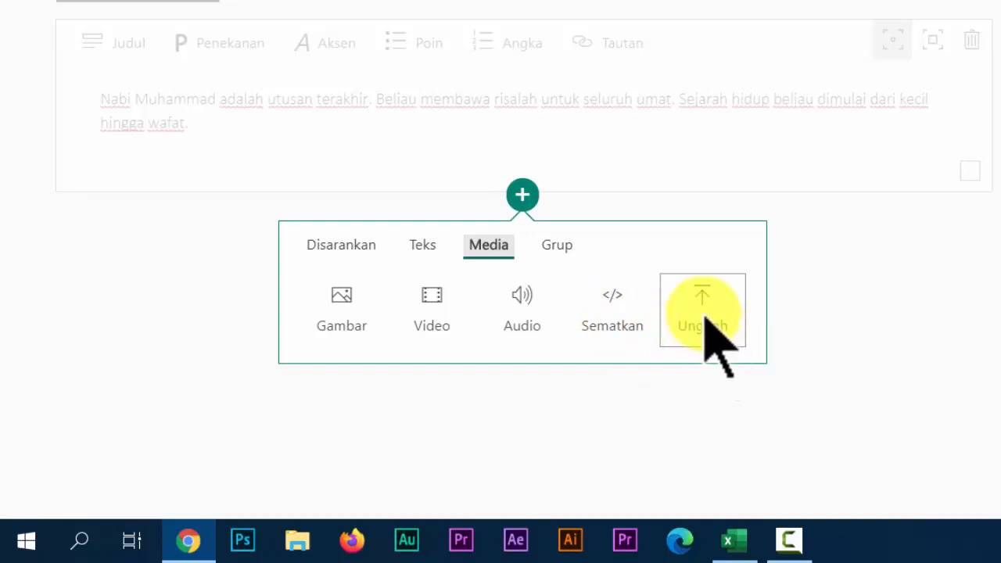
click(550, 247)
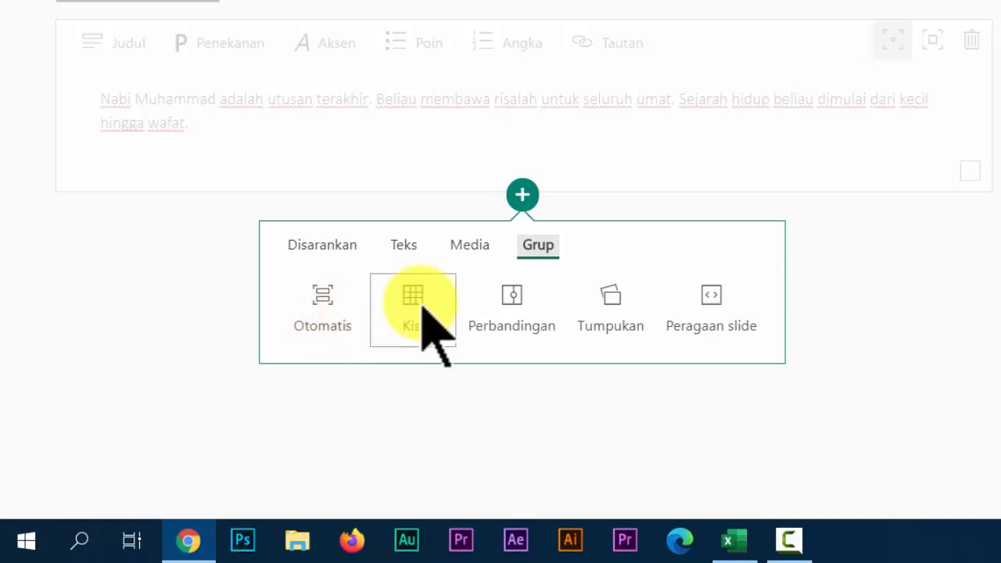
Insert a first-level heading card below the text card and place the cursor in its title.
click(321, 248)
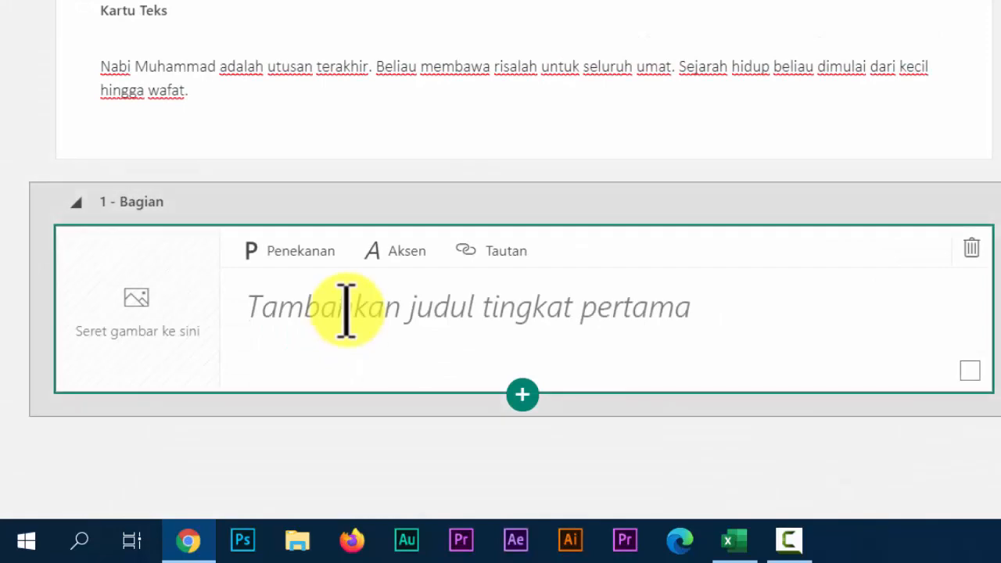
click(347, 309)
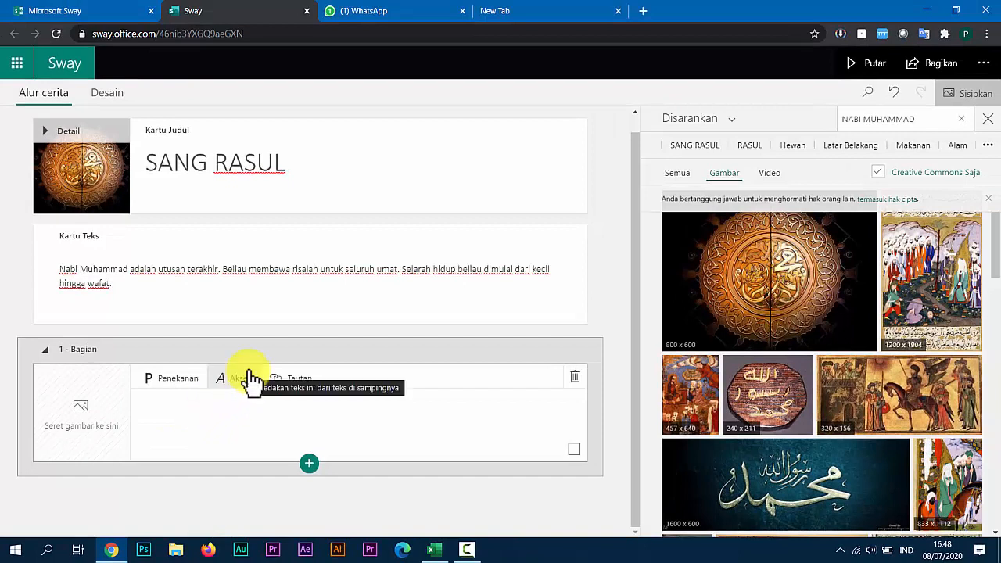
Search Google for "nabi muhammad" in another browser page and open the Indonesian Wikipedia article on Muhammad.
click(513, 12)
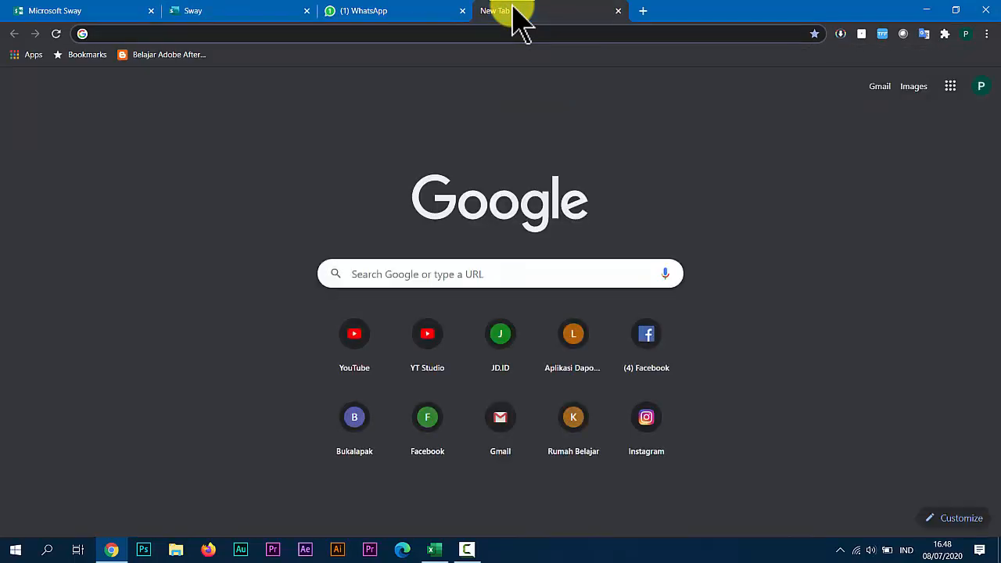
text(NA)
key(BackSpace)
key(BackSpace)
text(nabi)
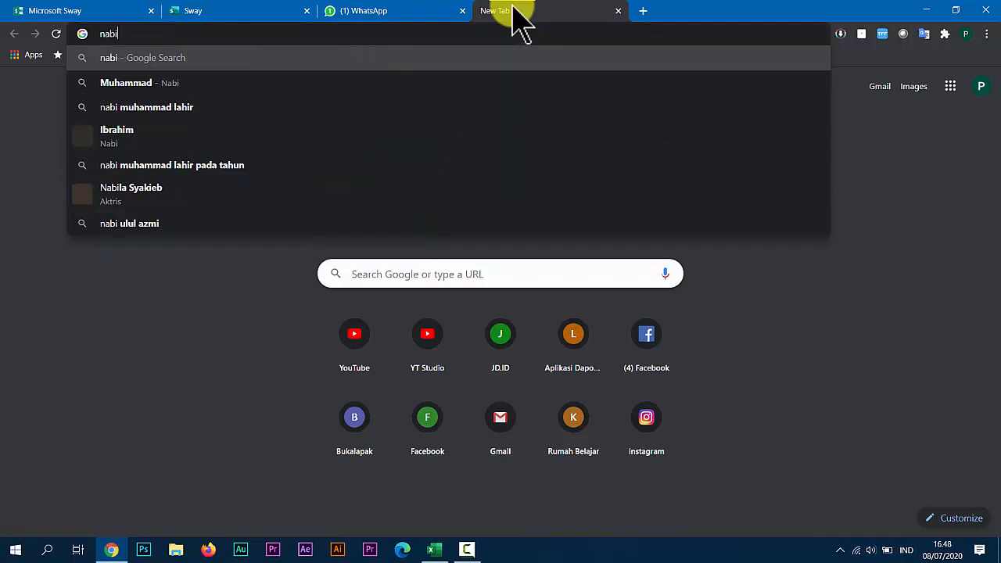
text( muh)
key(Return)
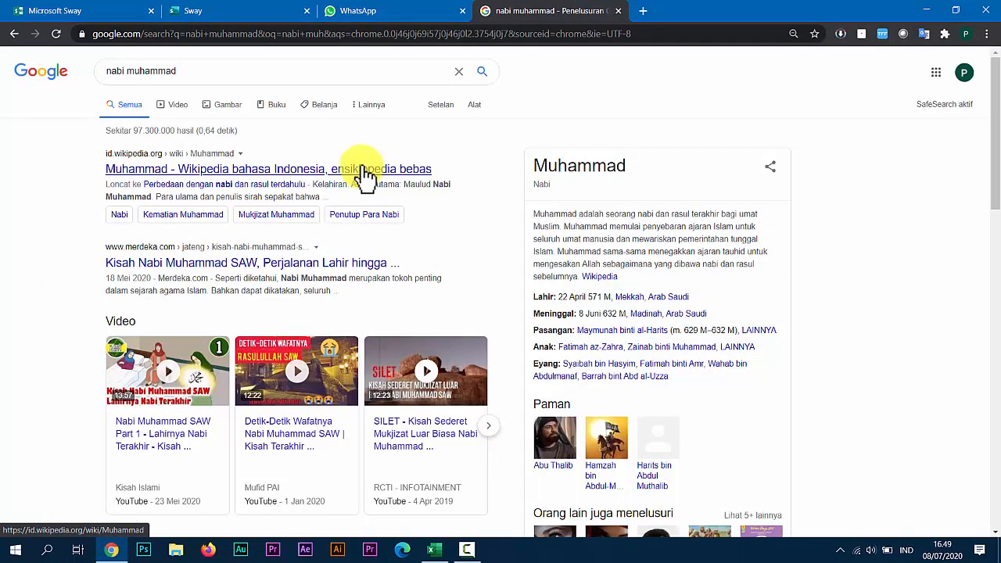
click(364, 175)
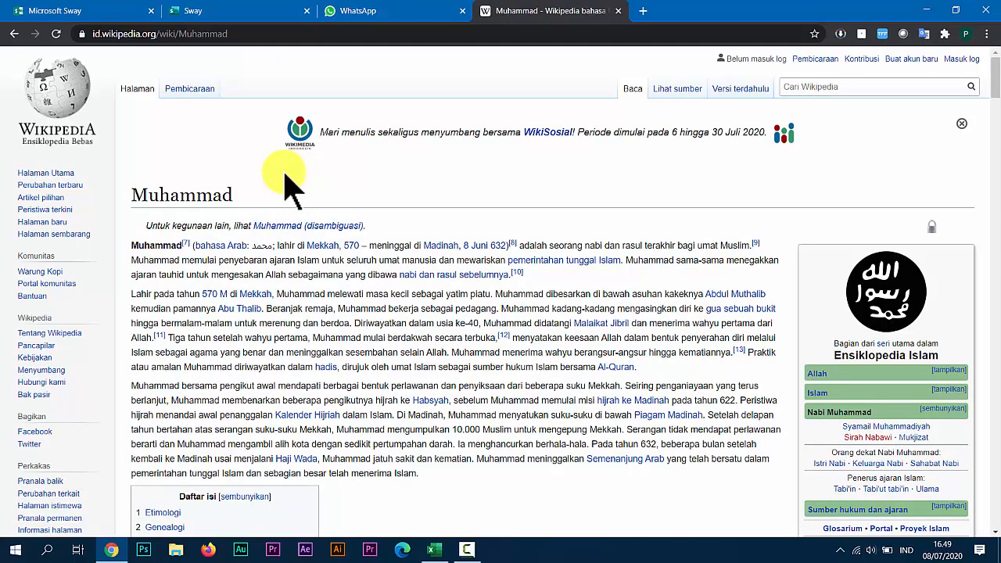
Copy the article's "Kelahiran" subheading and enter "Kelahiran Nabi Muhammad" as the heading card's title in Sway.
scroll(270, 269, down, 5)
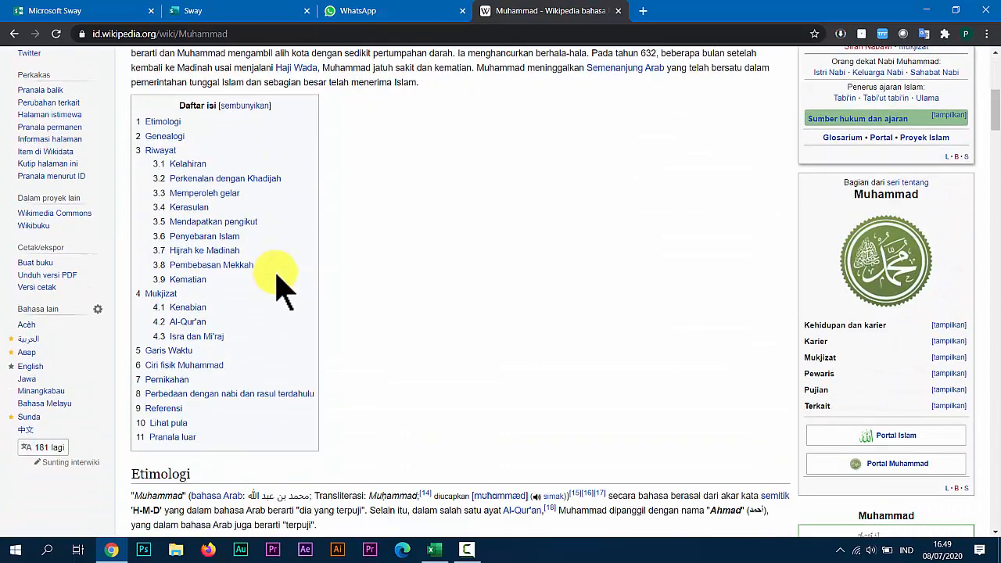
scroll(279, 282, down, 8)
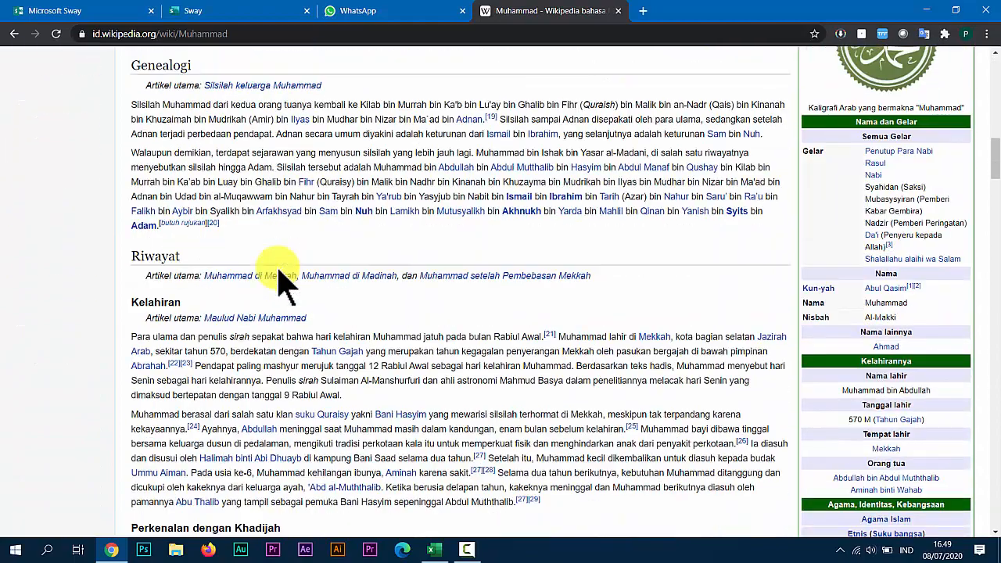
scroll(282, 282, down, 2)
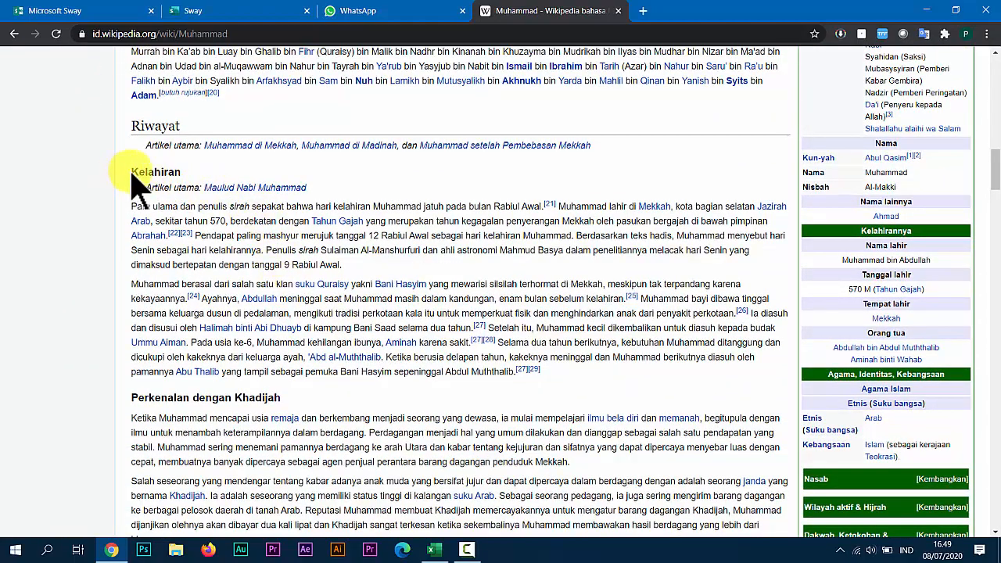
drag(131, 173, 180, 168)
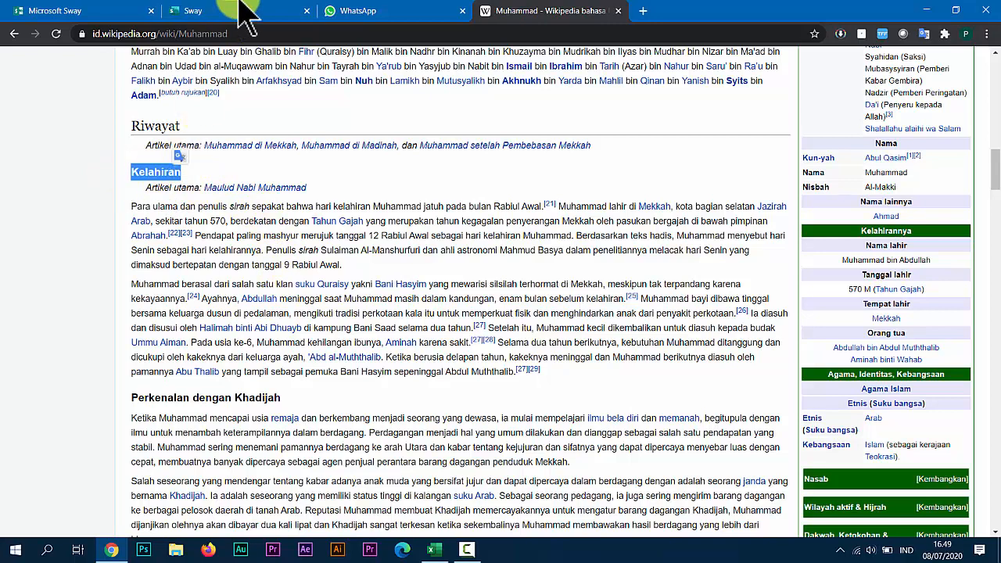
click(227, 11)
text(Kelahiran Nabi Muhammad)
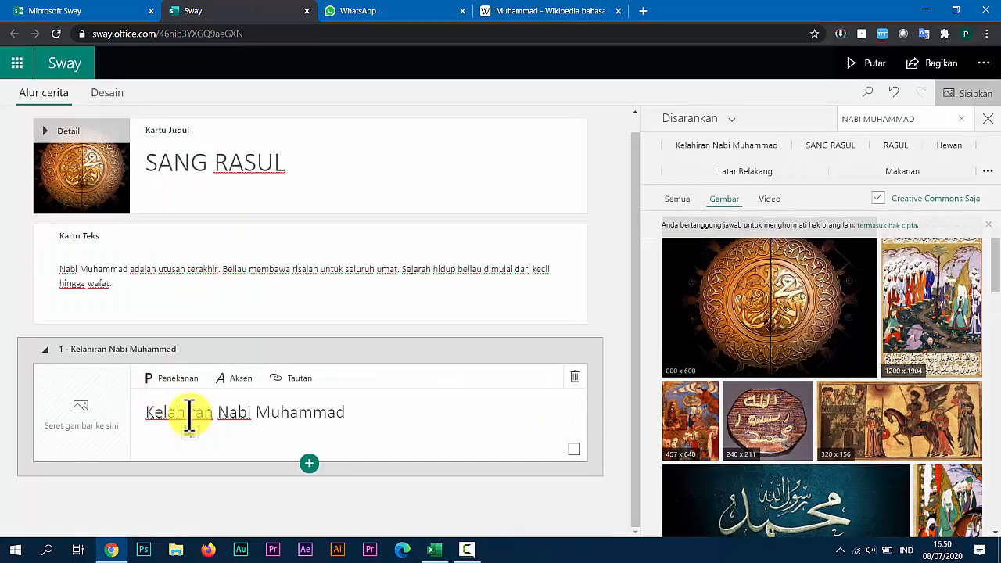
Insert a text card under the section heading and paste in both paragraphs of the Wikipedia article's Kelahiran section.
click(310, 463)
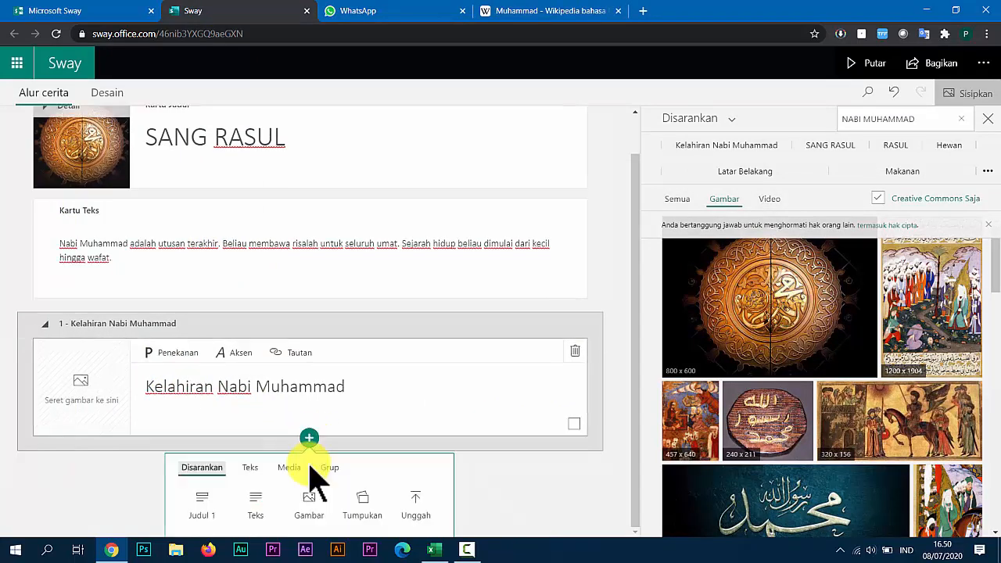
click(254, 501)
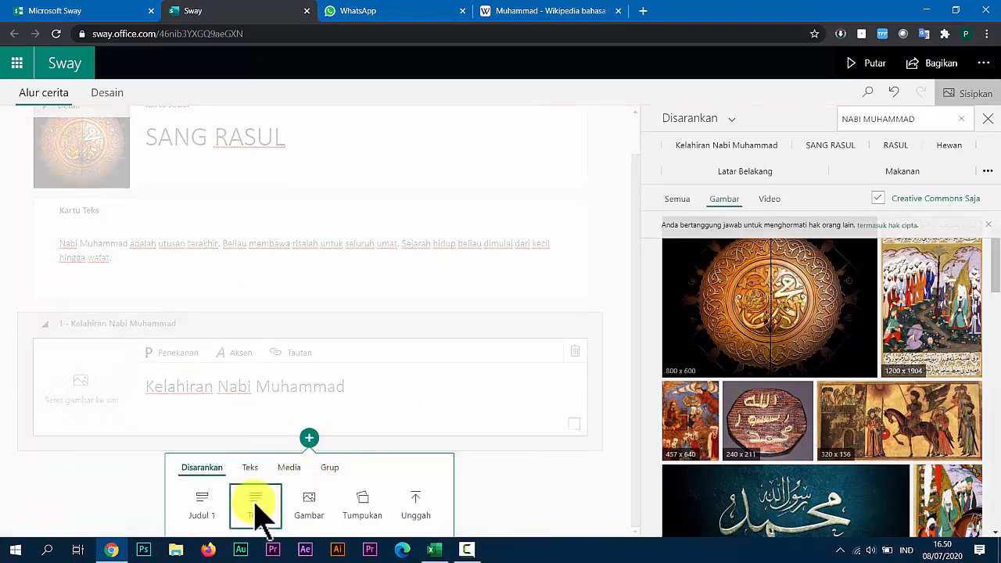
click(509, 11)
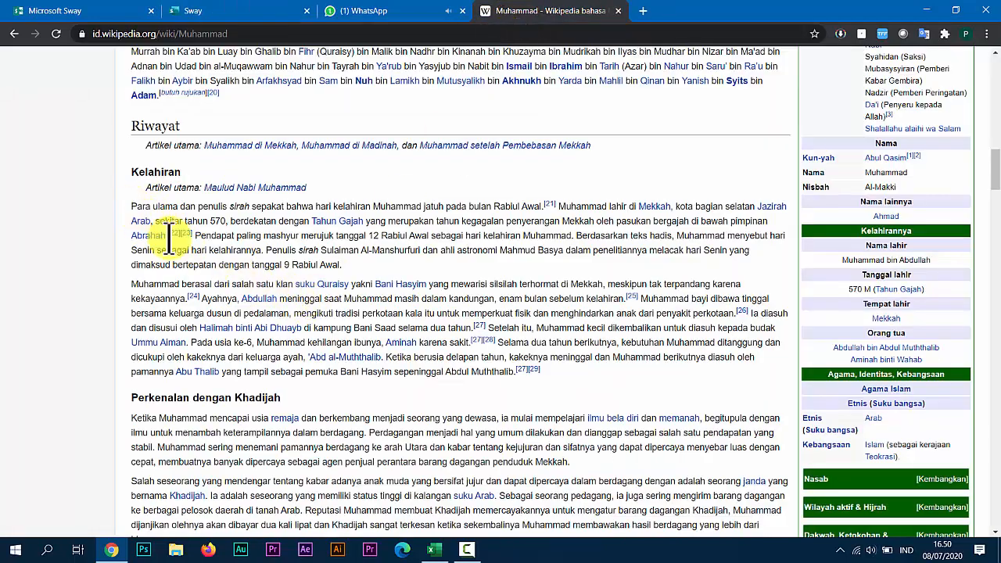
drag(131, 206, 542, 369)
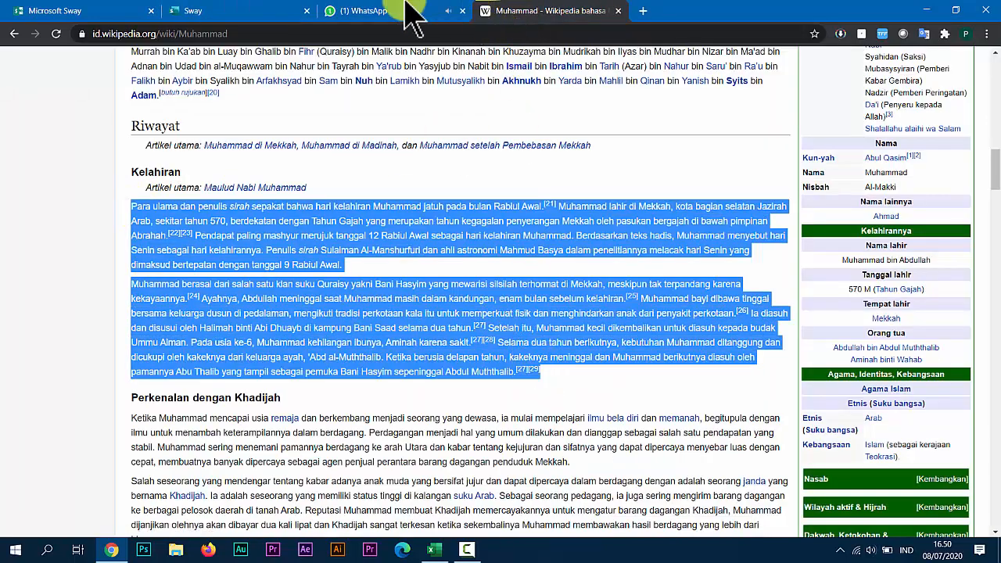
click(235, 11)
click(222, 419)
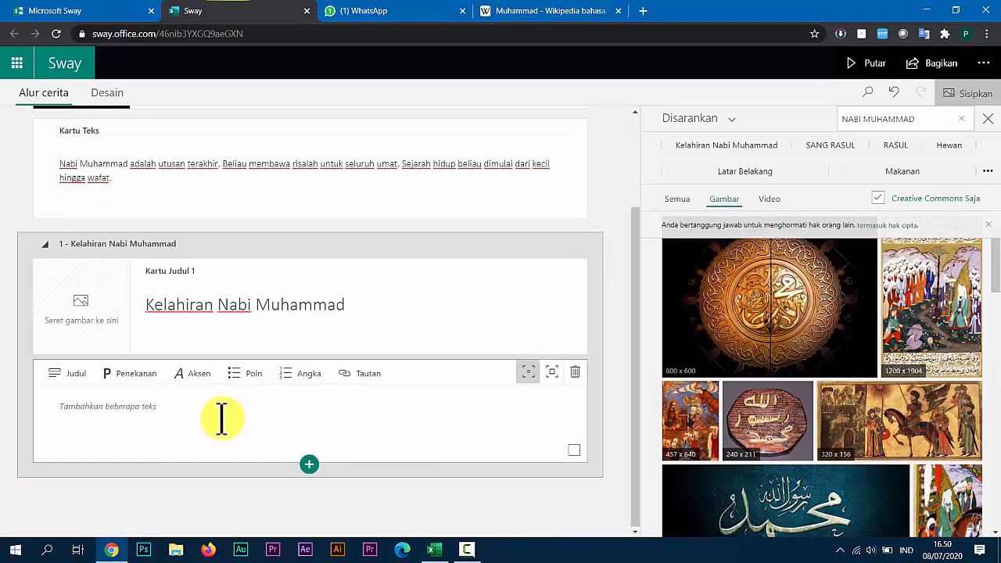
text(Para ulama dan penulis sirah sepakat bahwa hari kelahiran Muhammad jatuh pada bulan Rabiul Awal.[21] Muhammad lahir di Mekkah, kota bagian selatan Jazirah Arab, sekitar tahun 570, berdekatan dengan Tahun Gajah yang merupakan tahun kegagalan penyerangan Mekkah oleh pasukan bergajah di bawah pimpinan Abrahah.[22][23] Pendapat paling mashyur merujuk tanggal 12 Rabiul Awal sebagai hari kelahiran Muhammad. Berdasarkan teks hadis, Muhammad menyebut hari Senin sebagai hari kelahirannya. Penulis sirah Sulaiman Al-Manshurfuri dan ahli astronomi Mahmud Basya dalam penelitiannya melacak hari Senin yang dimaksud bertepatan dengan tanggal 9 Rabiul Awal. Muhammad berasal dari salah satu klan suku Quraisy yakni Bani Hasyim yang mewarisi silsilah terhormat di Mekkah, meskipun tak terpandang karena kekayaannya.[24] Ayahnya, Abdullah meninggal saat Muhammad masih dalam kandungan, enam bulan sebelum kelahiran.[25] Muhammad bayi dibawa tinggal bersama keluarga dusun di pedalaman, mengikuti tradisi perkotaan kala itu untuk memperkuat fisik dan menghindarkan anak dari penyakit perkotaan.[26] Ia diasuh dan disusui oleh Halimah binti Abi Dhuayb di kampung Bani Saad selama dua tahun.[27] Setelah itu, Muhammad kecil dikembalikan untuk diasuh kepada budak Ummu Aiman. Pada usia ke-6, Muhammad kehilangan ibunya, Aminah karena sakit.[27][28] Selama dua tahun berikutnya, kebutuhan Muhammad ditanggung dan dicukupi oleh kakeknya dari keluarga ayah, 'Abd al-Muththalib. Ketika berusia delapan tahun, kakeknya meninggal dan Muhammad berikutnya diasuh oleh pamannya Abu Thalib yang tampil sebagai pemuka Bani Hasyim sepeninggal Abdul Muththalib.[27][29])
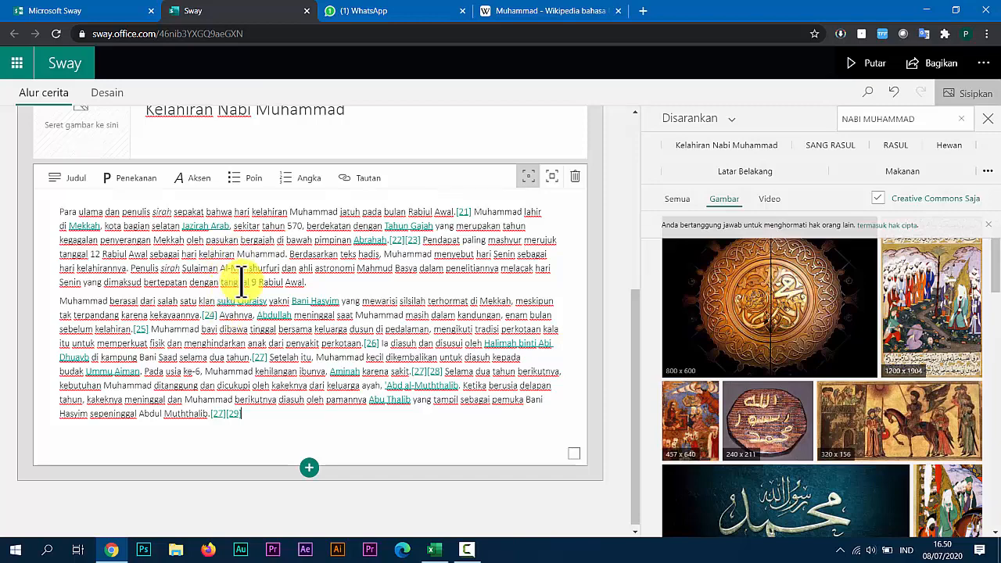
scroll(246, 289, up, 3)
scroll(254, 293, down, 3)
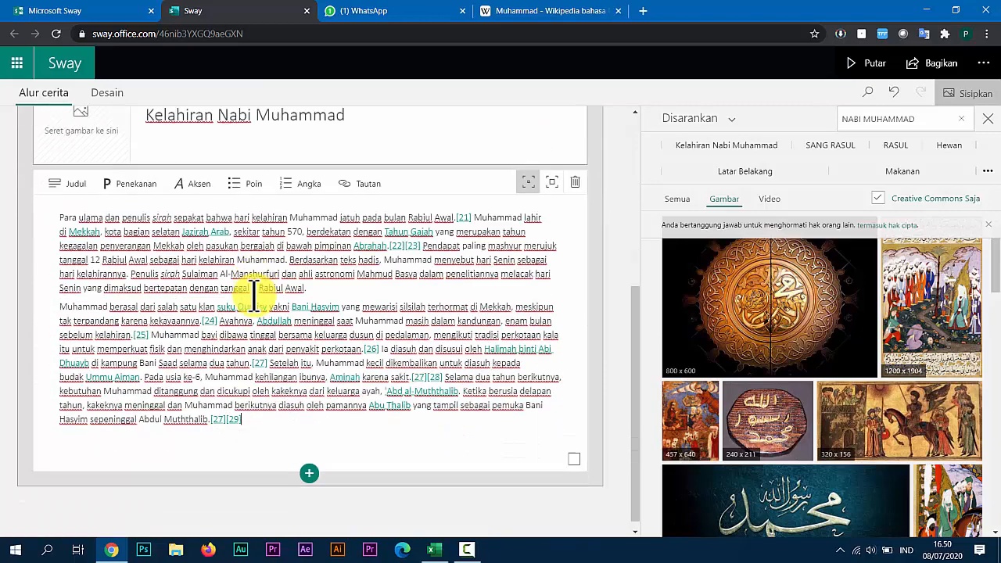
Insert an image card with the blue calligraphy picture below the pasted text and caption it "Tanda-tanda kenabian Nabi Muhammad telah tampak sejak kecil".
click(310, 465)
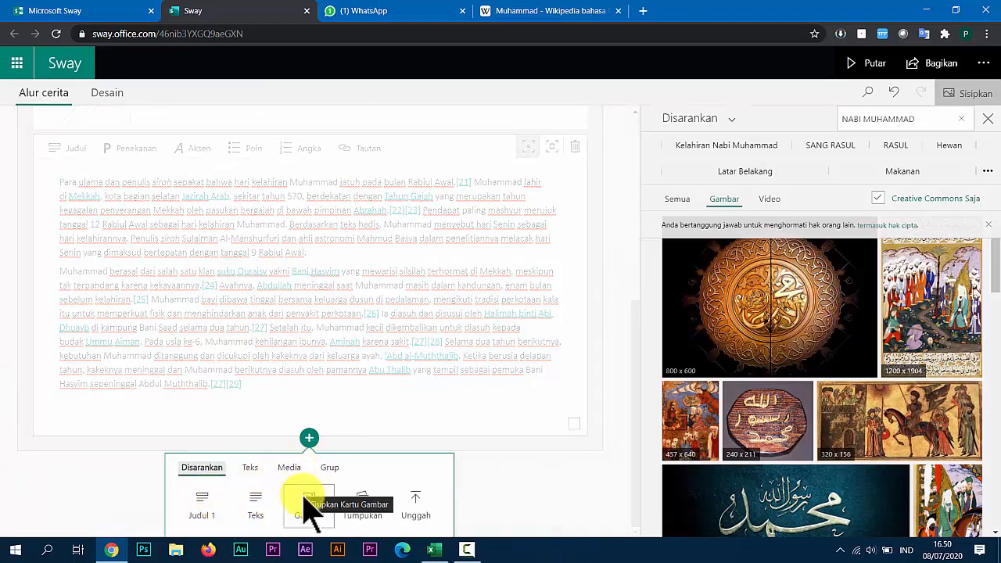
click(290, 472)
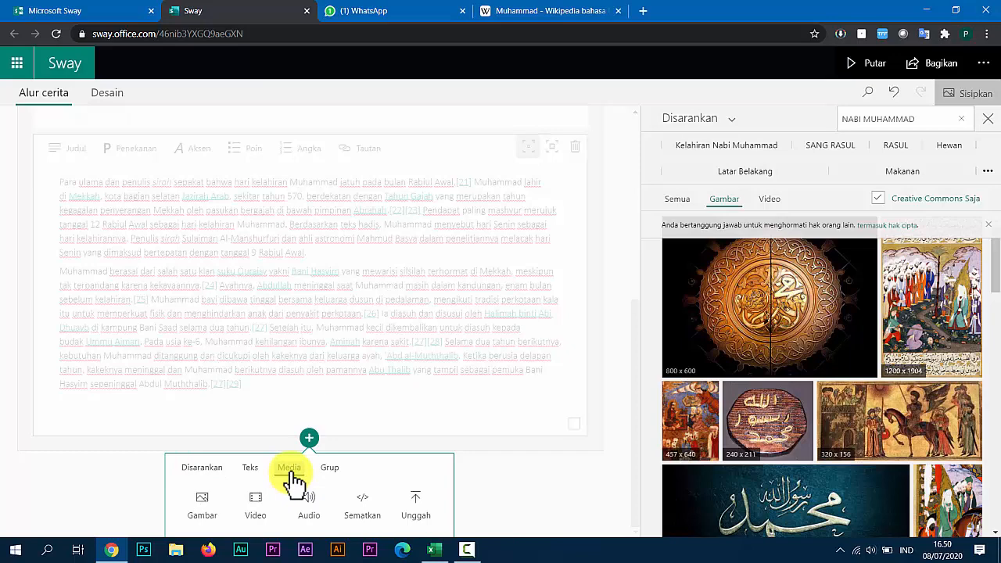
click(215, 514)
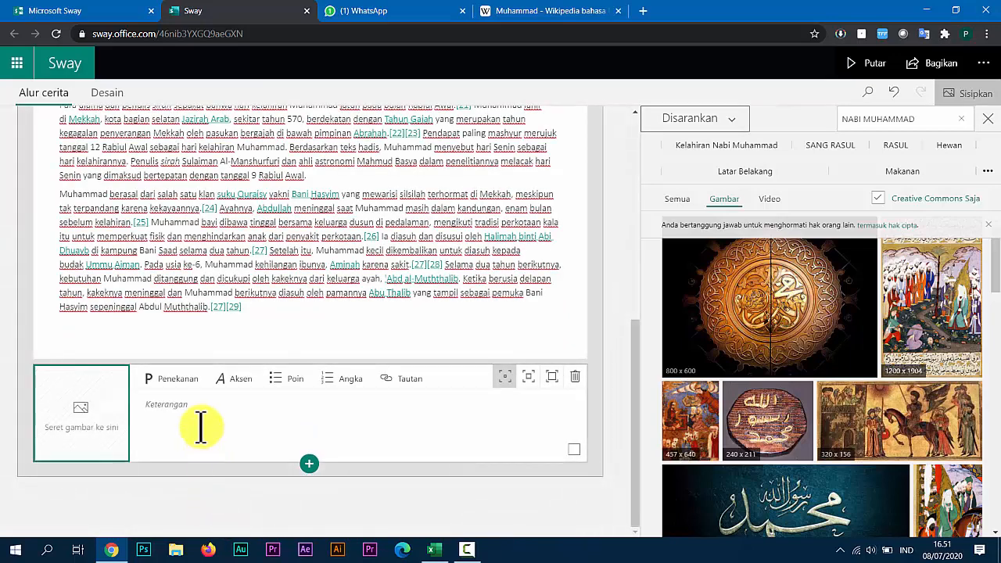
scroll(782, 470, down, 3)
drag(836, 444, 134, 417)
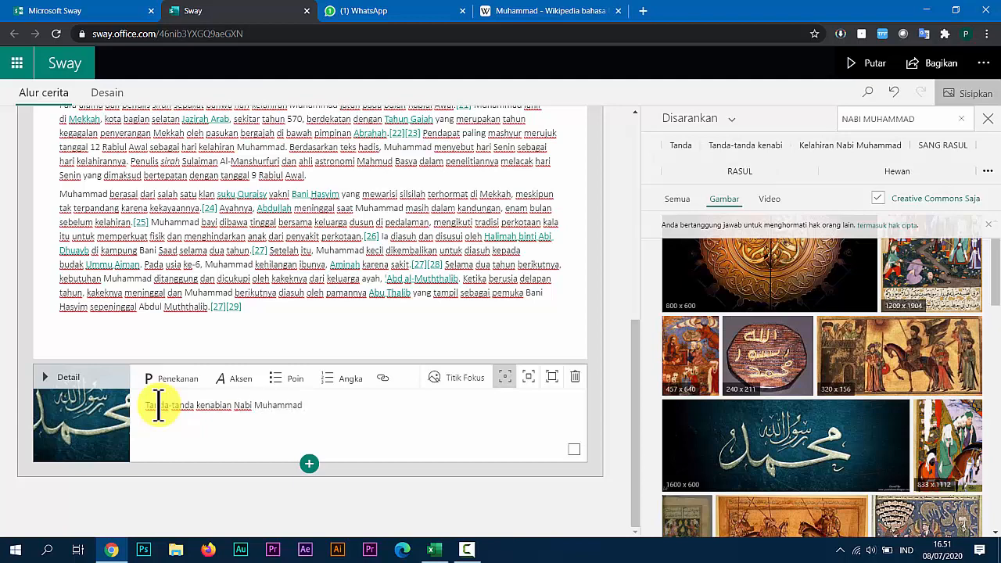
text(Nabi Muhammad telah tampak sejak kecil)
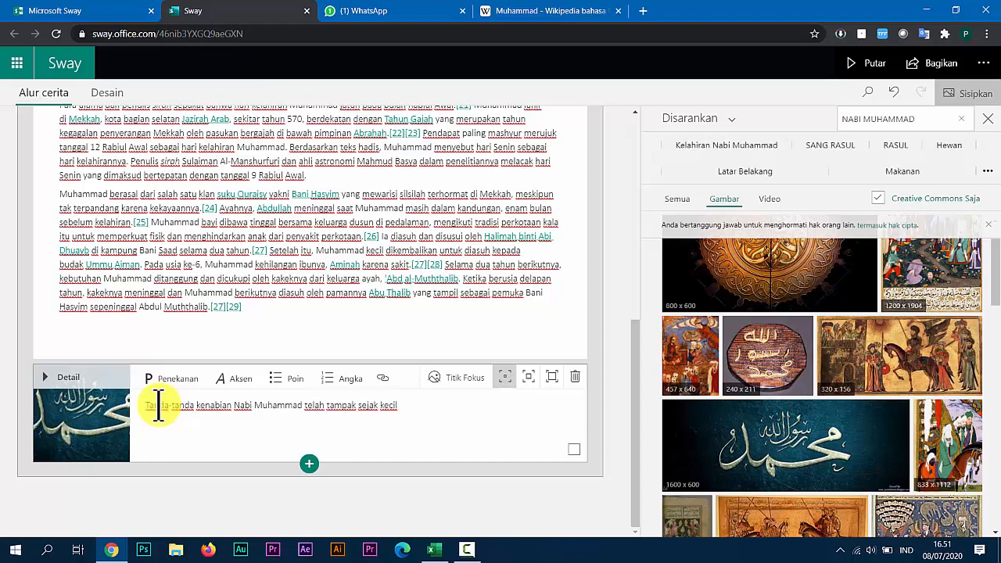
Show the media types insertable below the image card and search YouTube in a new browser page for "nabi muhammad saw".
click(309, 464)
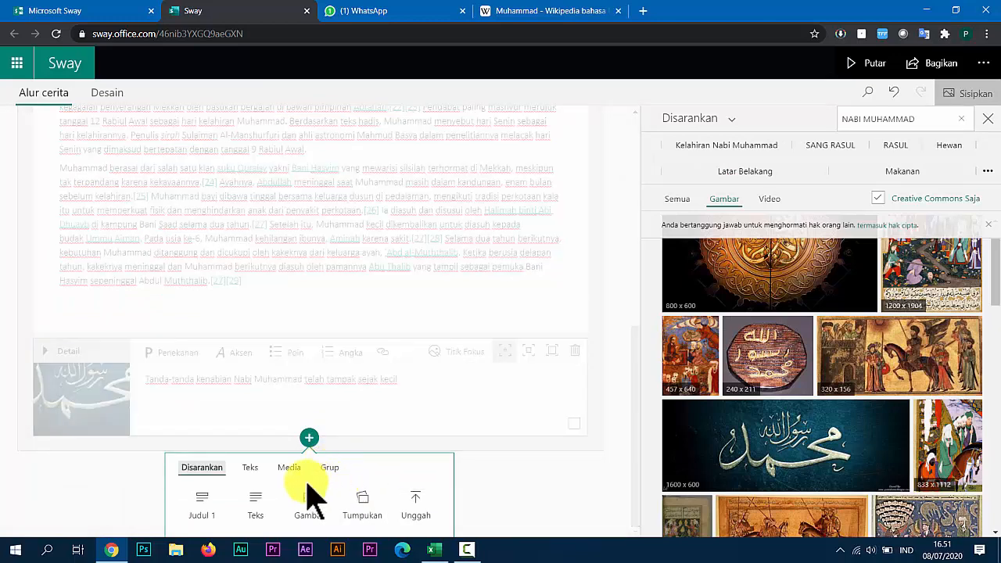
click(296, 469)
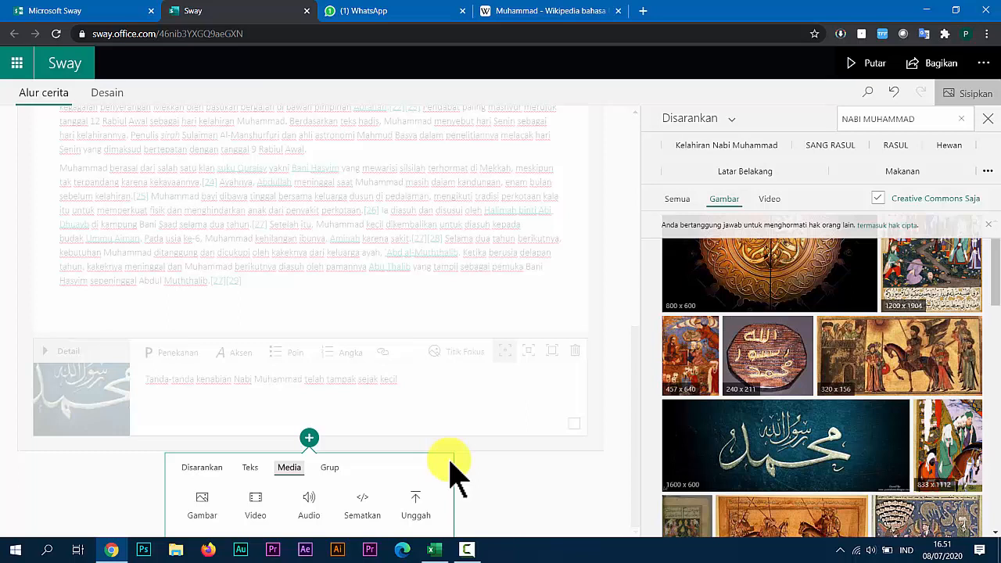
click(643, 11)
text(youtube.com)
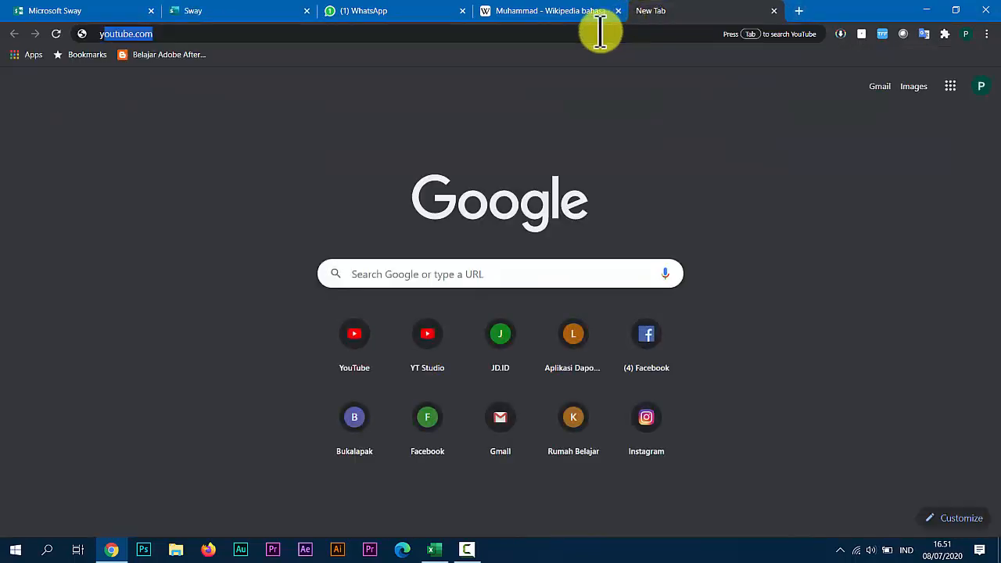
key(Return)
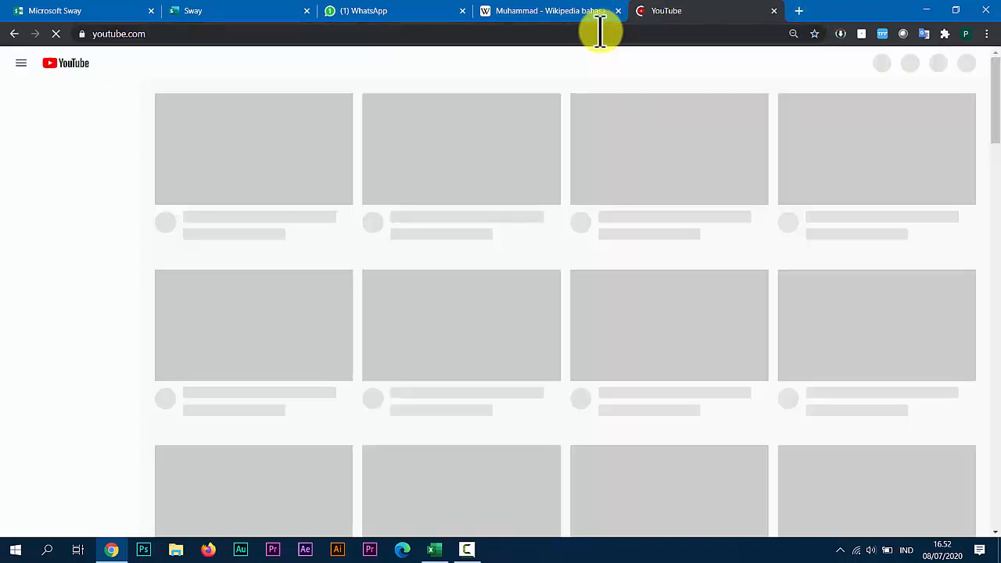
click(376, 63)
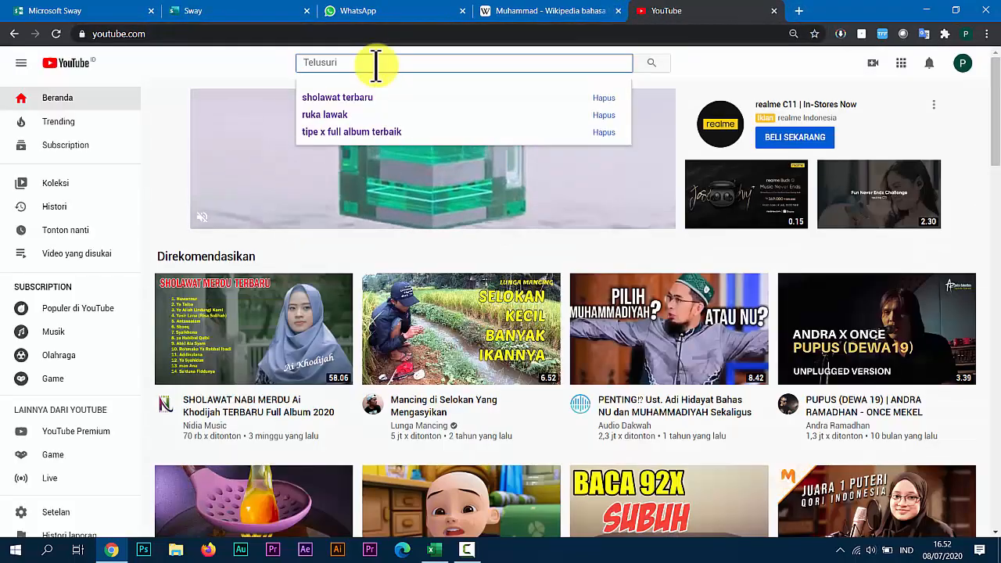
text(nabi mu)
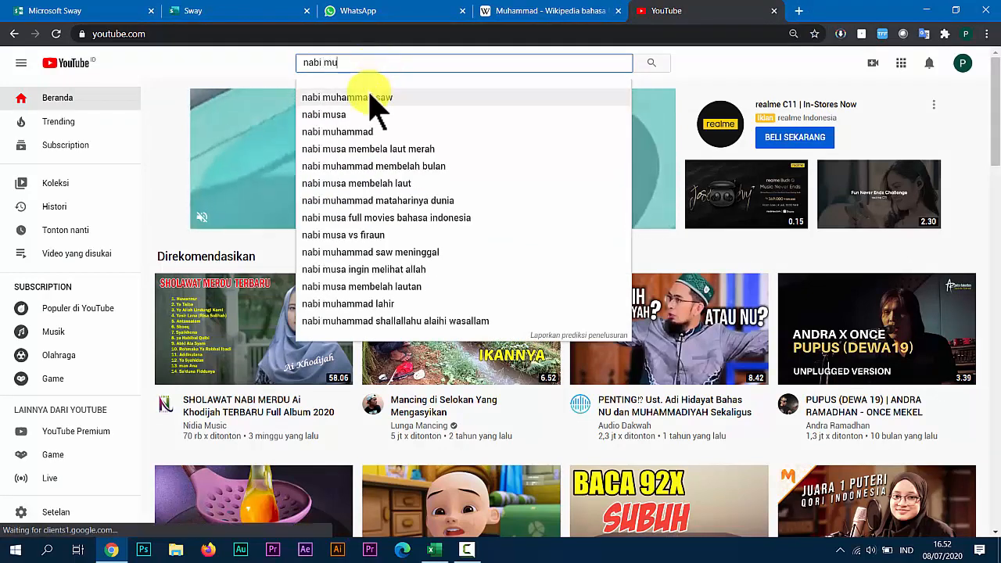
click(371, 98)
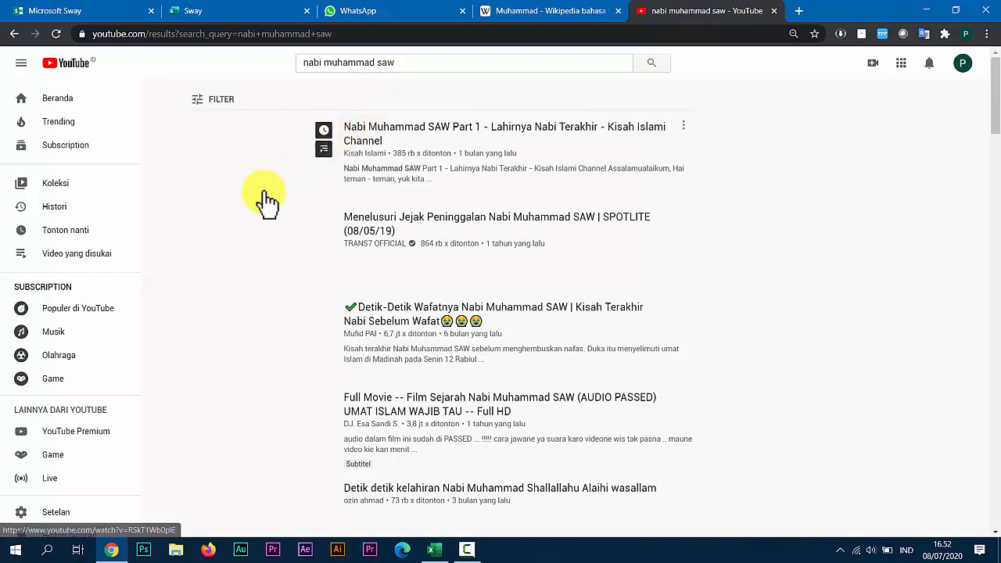
Open the video "Nabi Muhammad SAW Part 1 - Lahirnya Nabi Terakhir", pause it and copy its full embed code.
click(375, 133)
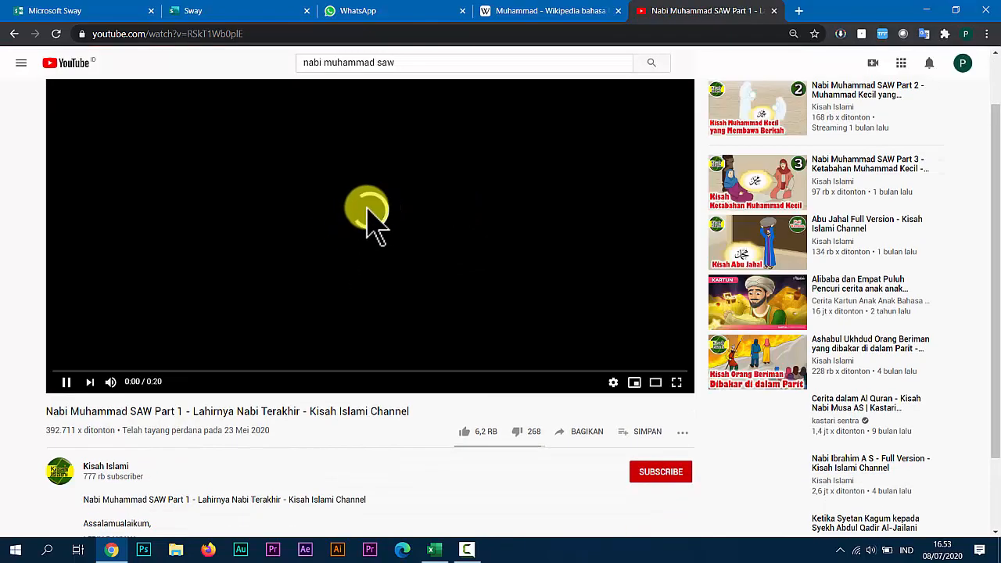
click(573, 441)
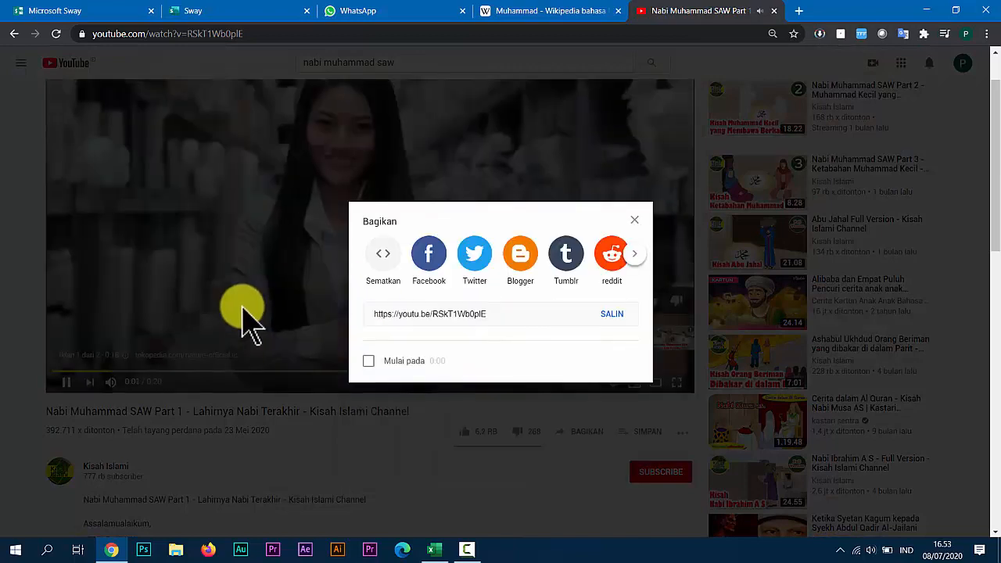
click(634, 221)
click(66, 382)
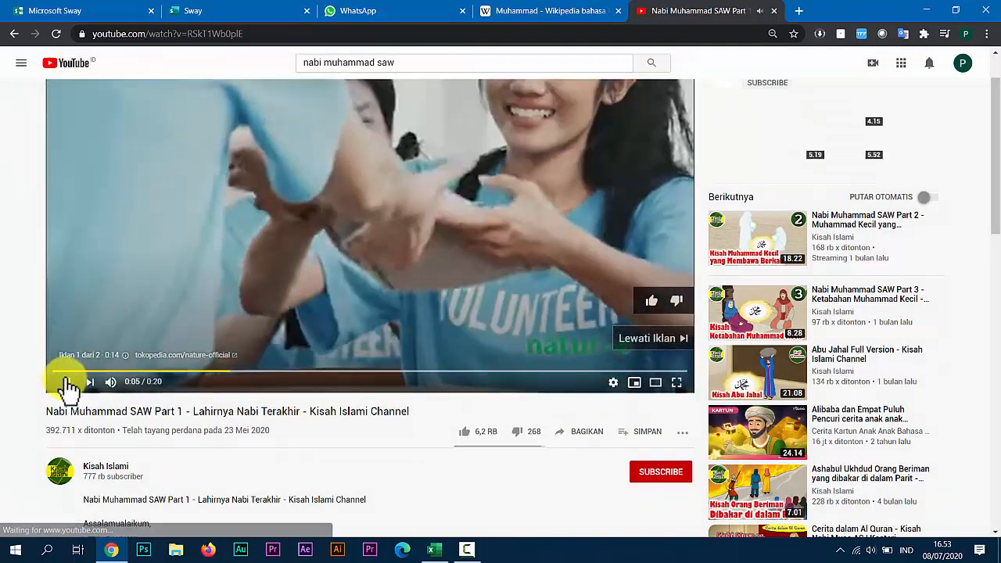
click(574, 442)
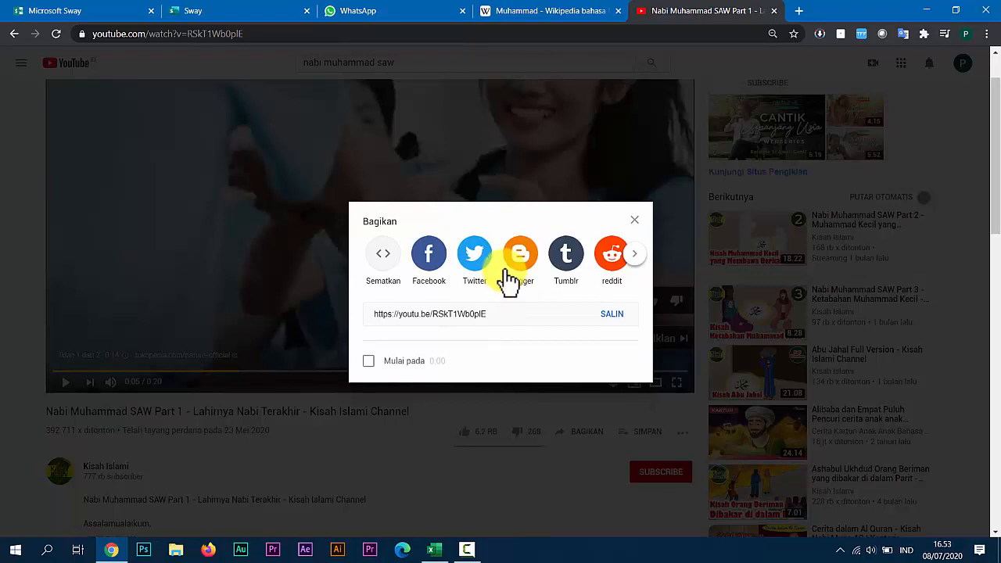
click(385, 266)
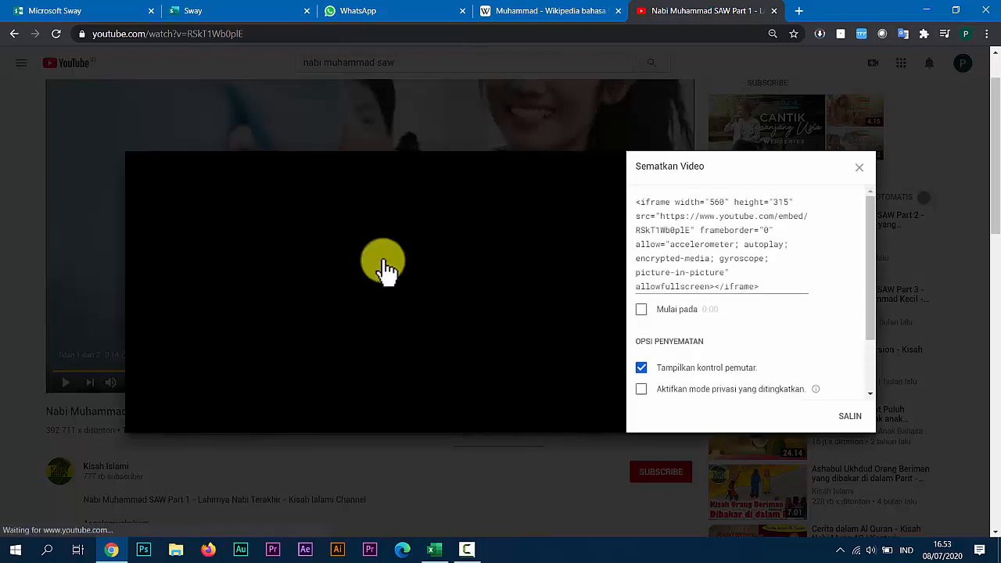
drag(767, 285, 621, 195)
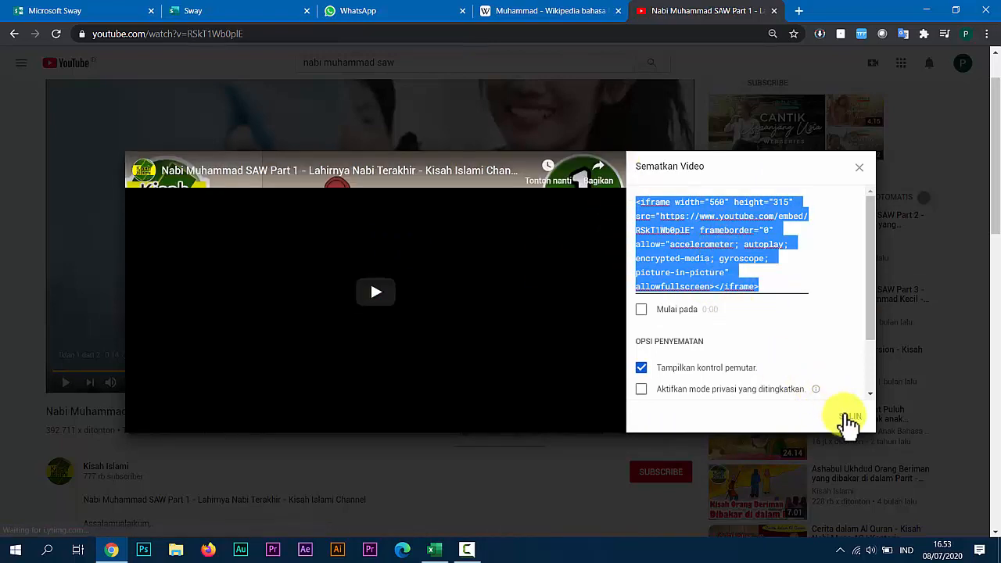
Copy the video's embed code and paste it into a new embed card below the calligraphy image card in Sway.
click(848, 420)
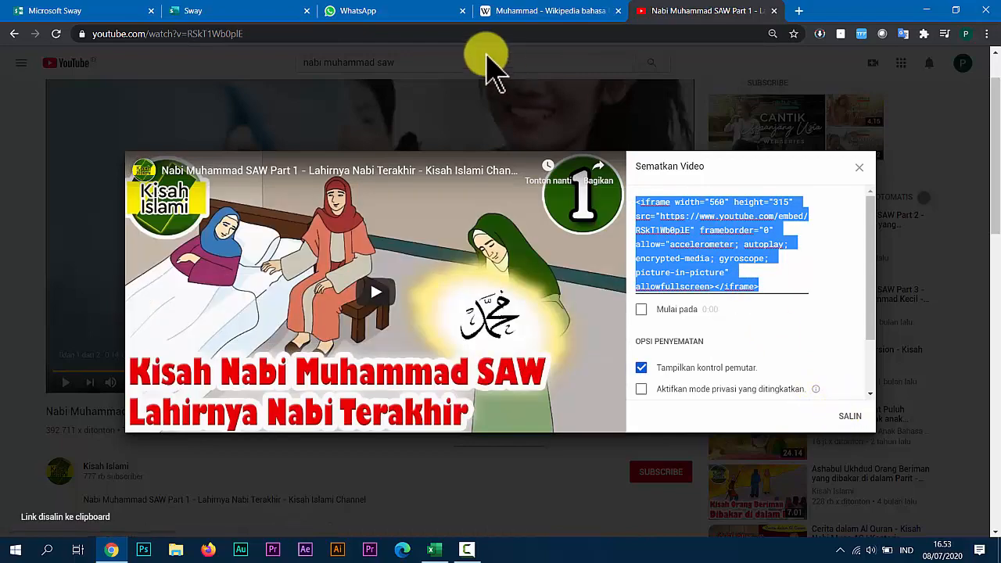
click(207, 14)
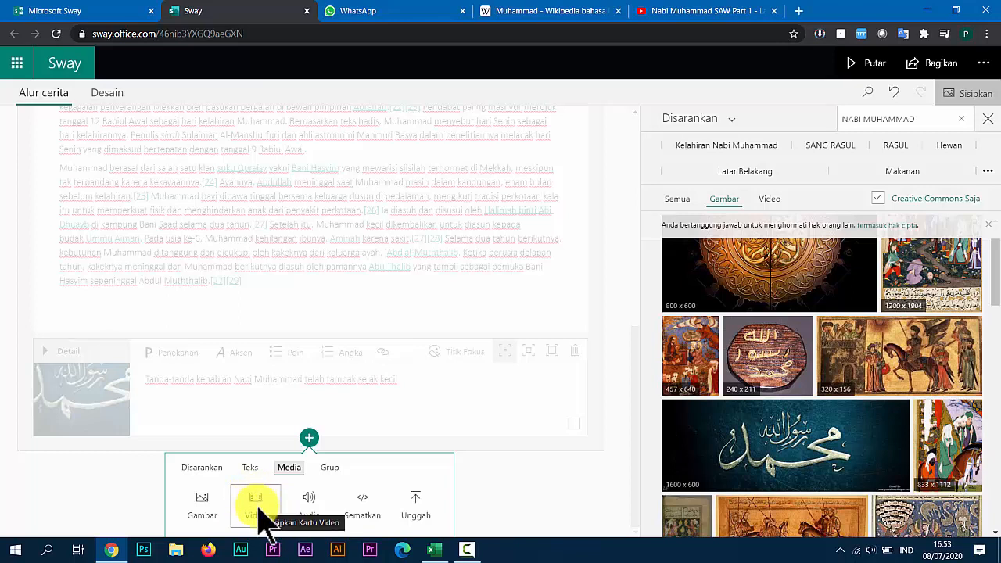
click(366, 504)
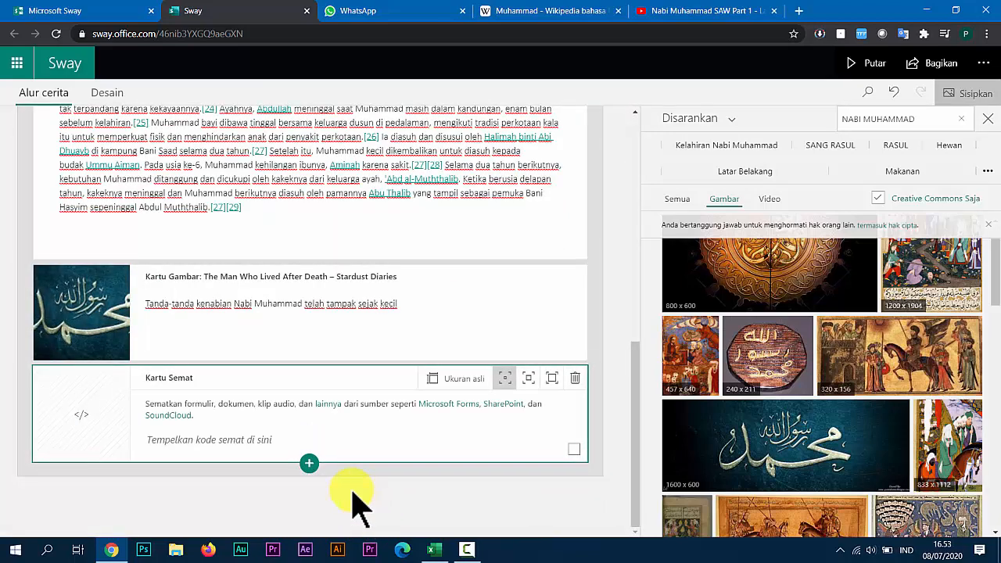
click(227, 439)
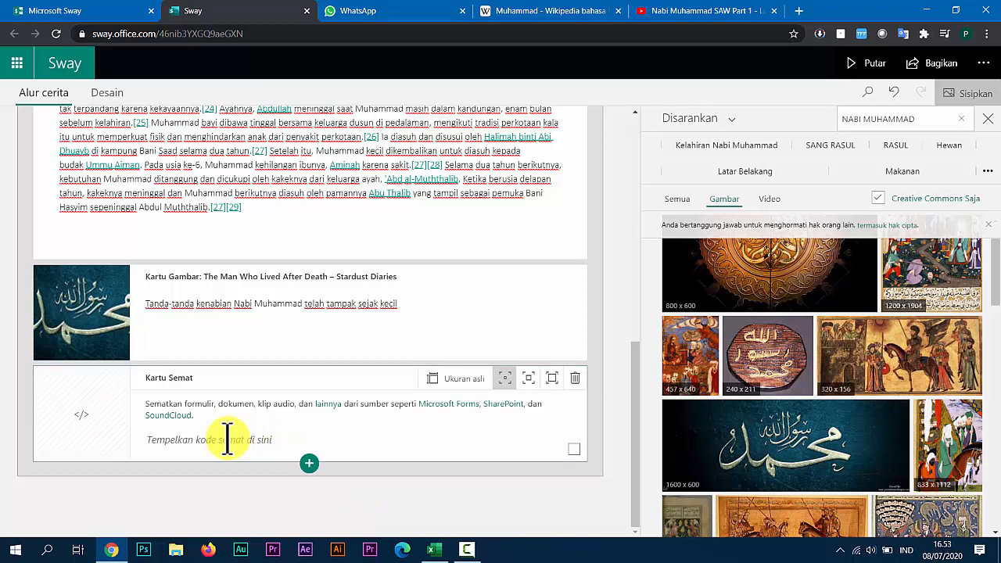
right_click(227, 438)
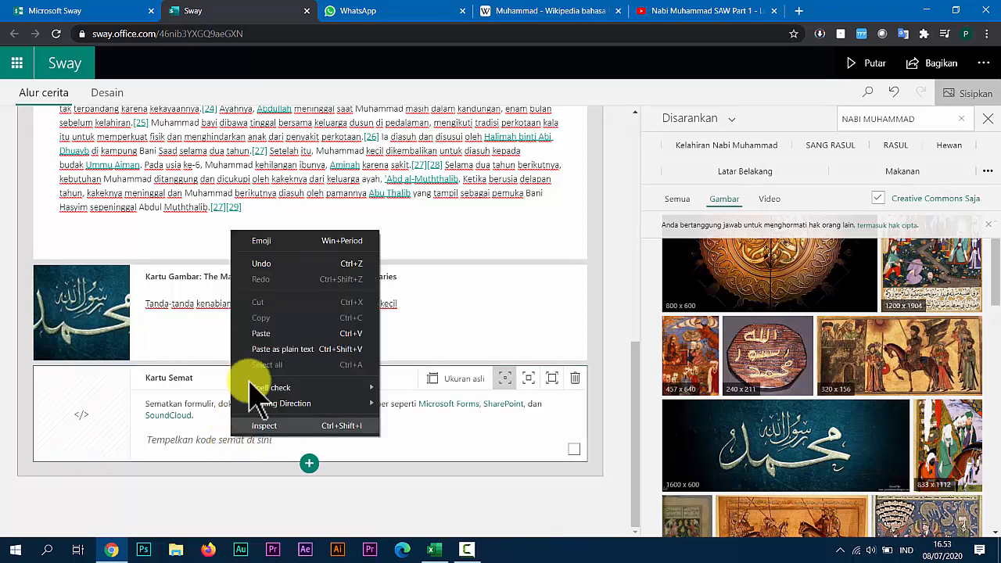
click(262, 333)
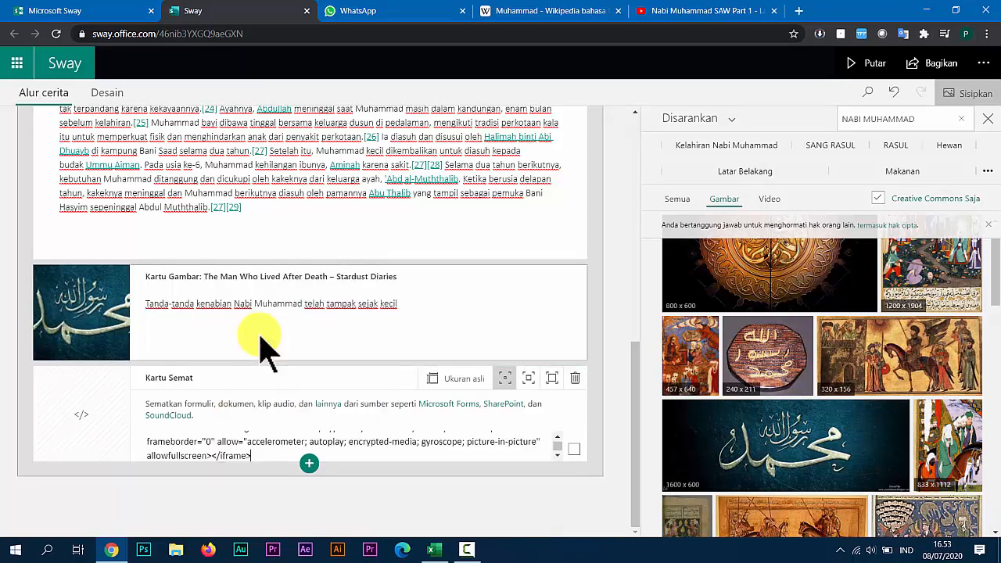
Play the presentation and look through it from the title to the embedded video at the end.
scroll(144, 325, up, 1)
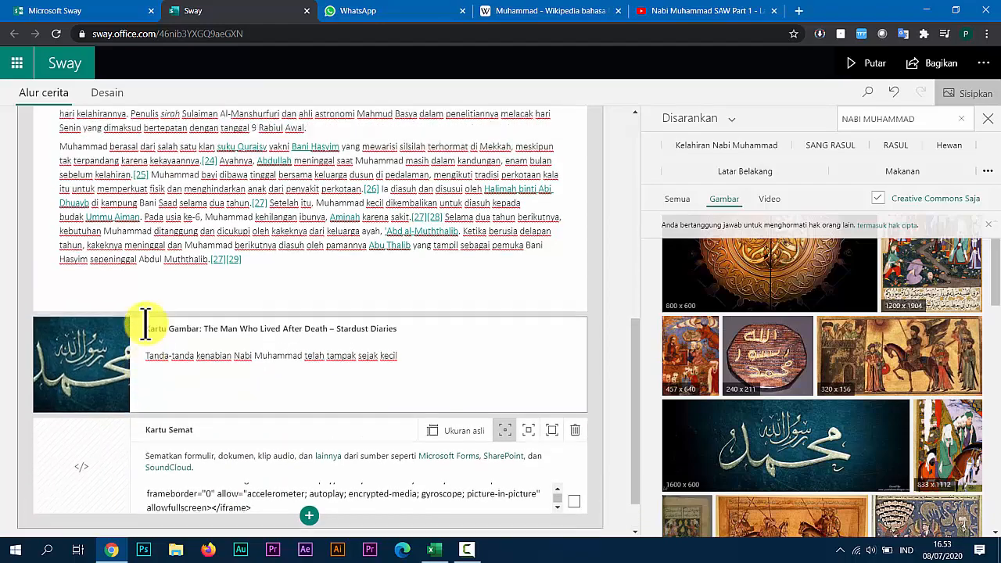
scroll(149, 319, up, 6)
scroll(133, 270, down, 7)
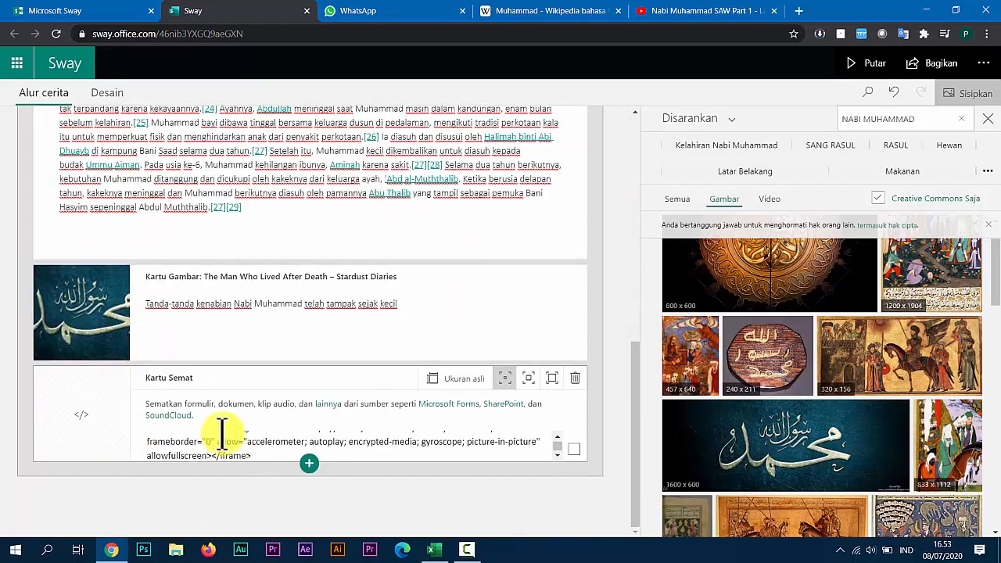
scroll(167, 414, up, 8)
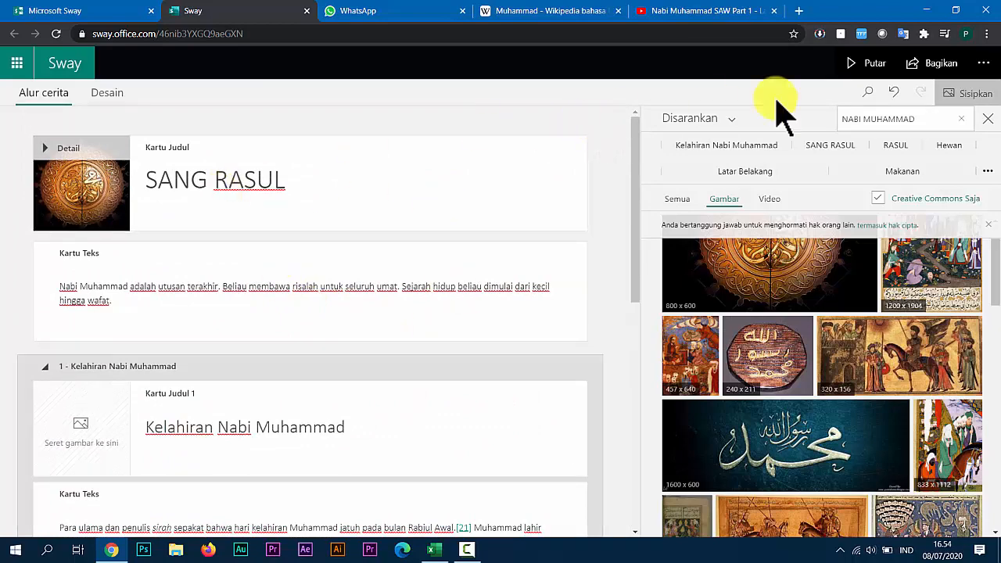
click(868, 69)
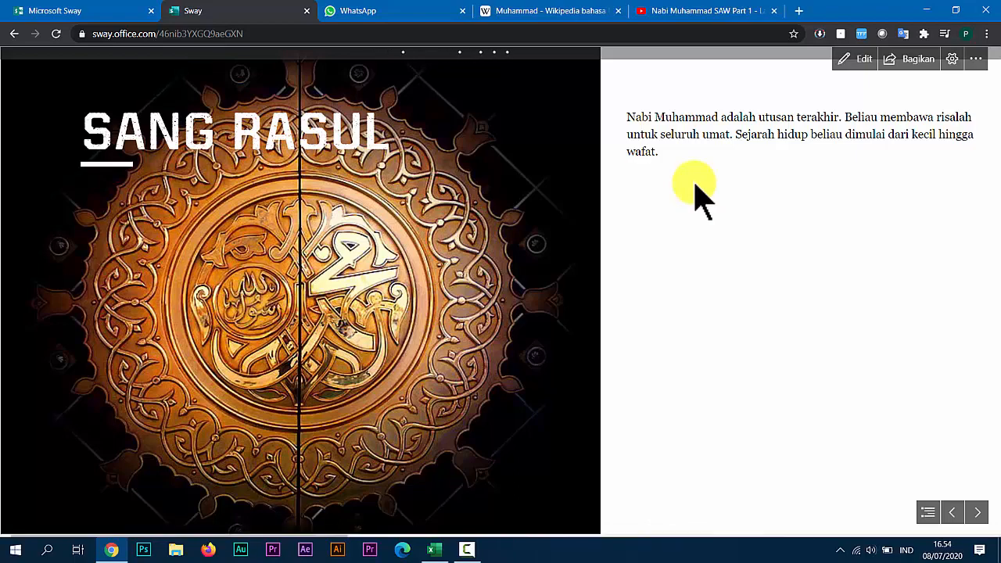
scroll(700, 196, down, 3)
scroll(700, 196, down, 10)
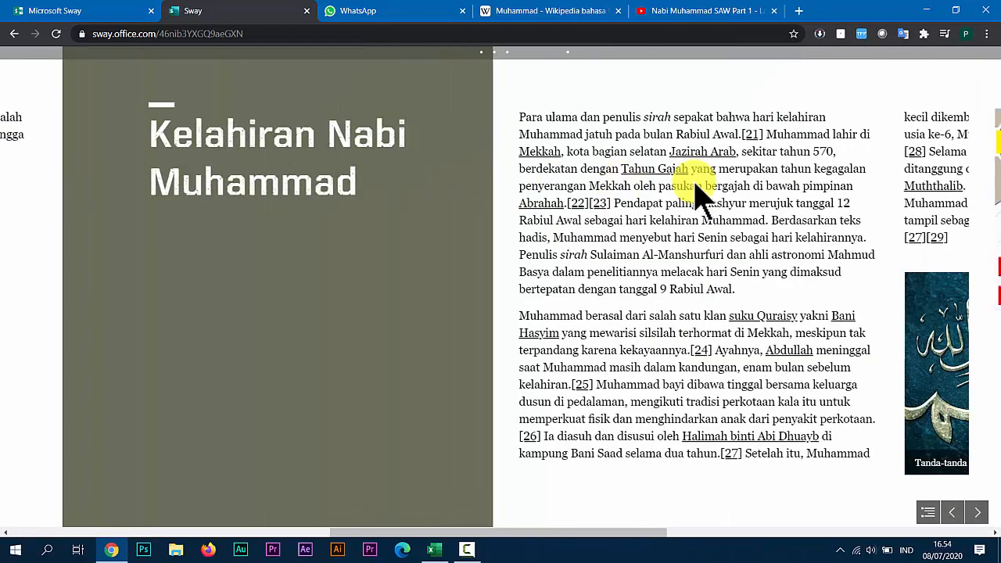
scroll(700, 196, down, 5)
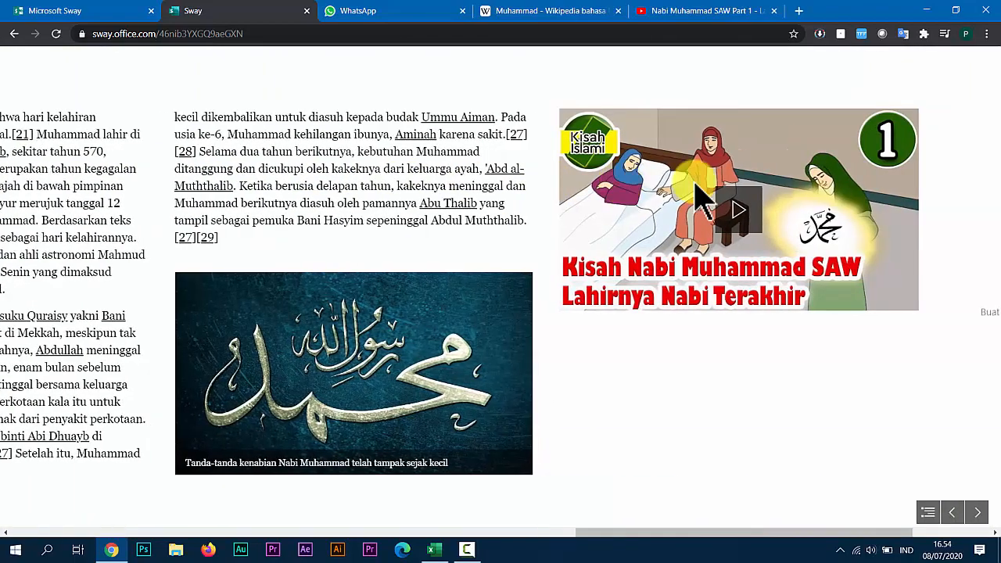
scroll(700, 196, up, 15)
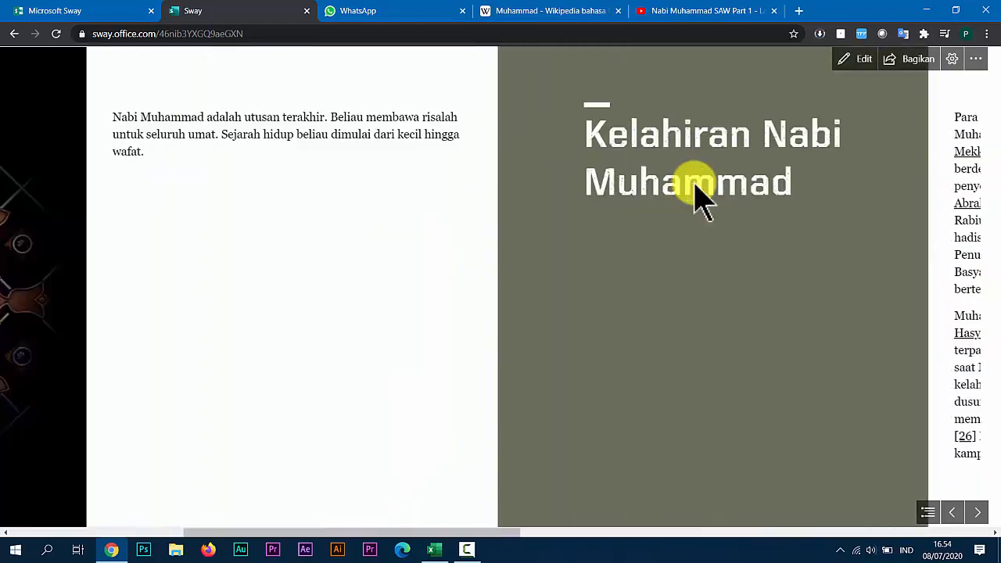
scroll(699, 198, down, 15)
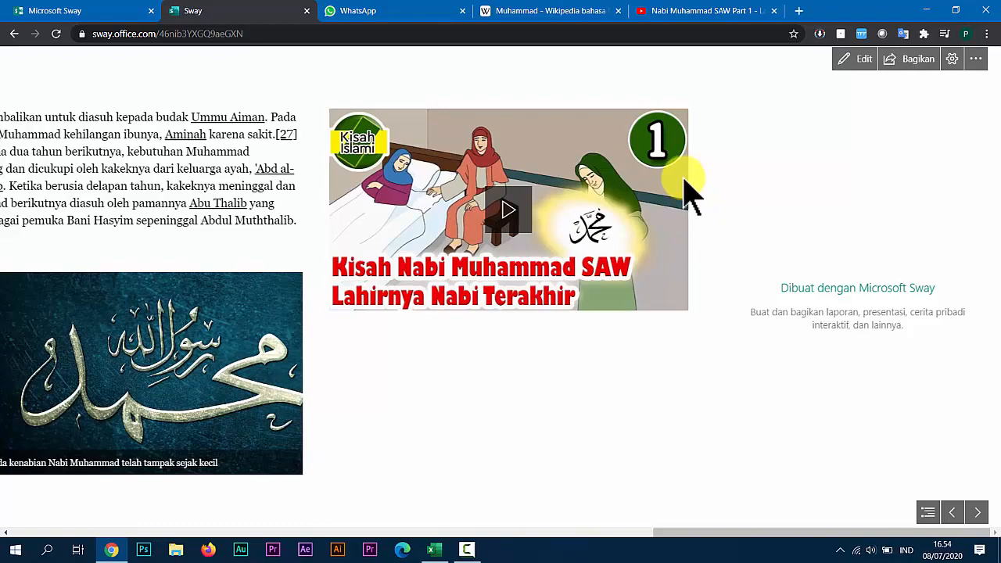
scroll(686, 195, up, 10)
scroll(683, 192, up, 5)
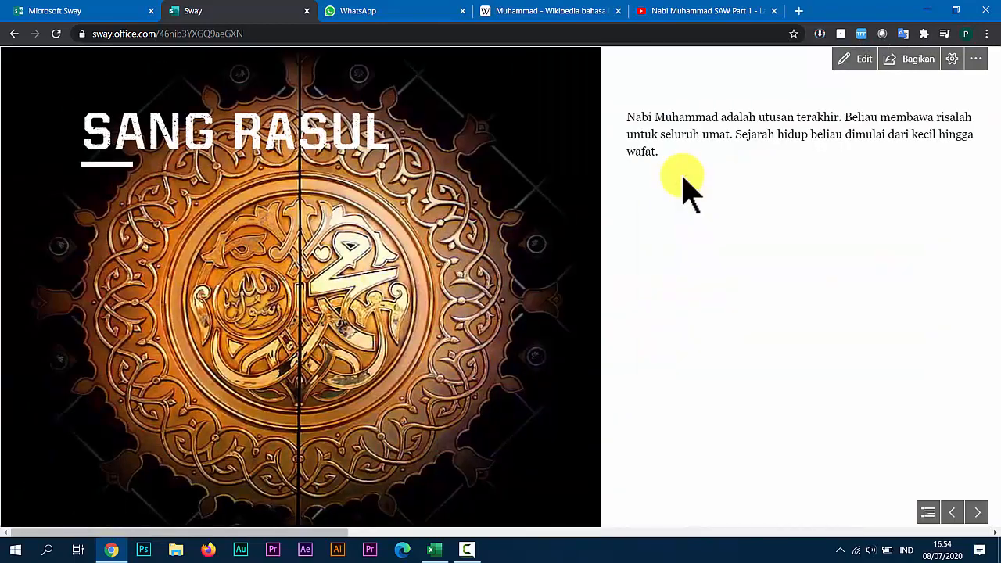
scroll(681, 190, down, 10)
scroll(688, 171, down, 5)
scroll(695, 162, up, 10)
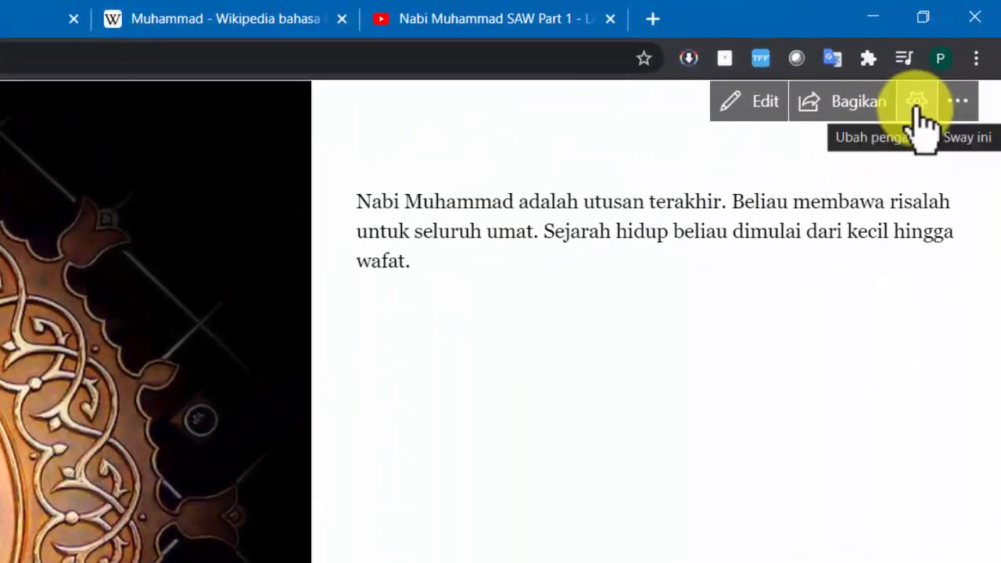
Change the played presentation's layout to vertical scrolling and review it down to the captioned image and video.
click(916, 105)
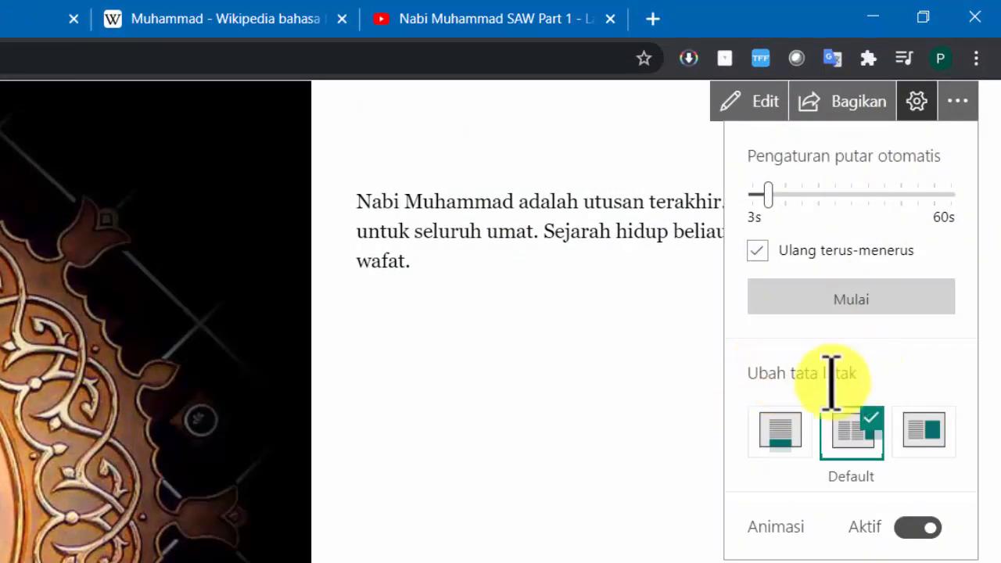
click(780, 436)
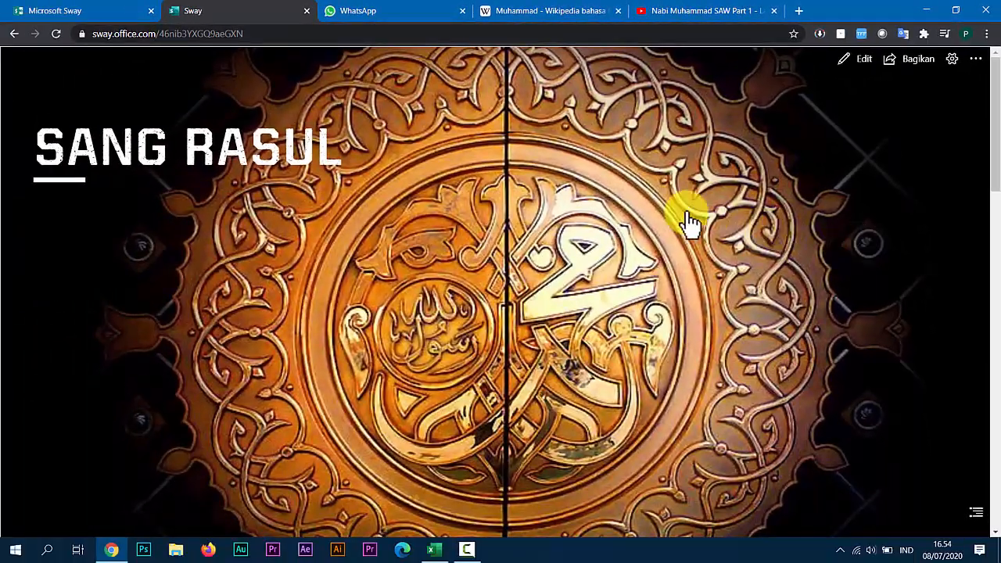
scroll(387, 205, down, 3)
scroll(457, 183, down, 10)
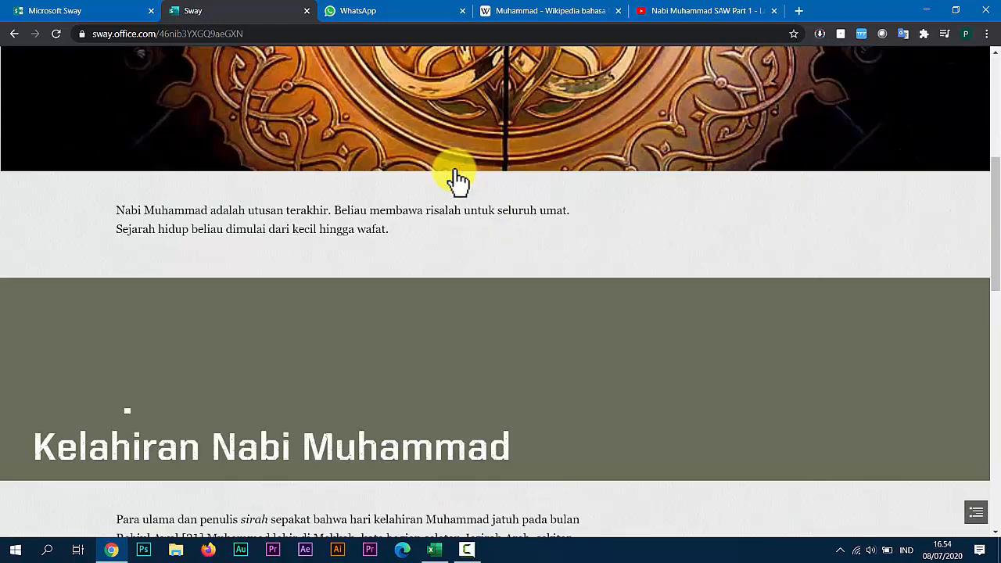
scroll(457, 184, down, 5)
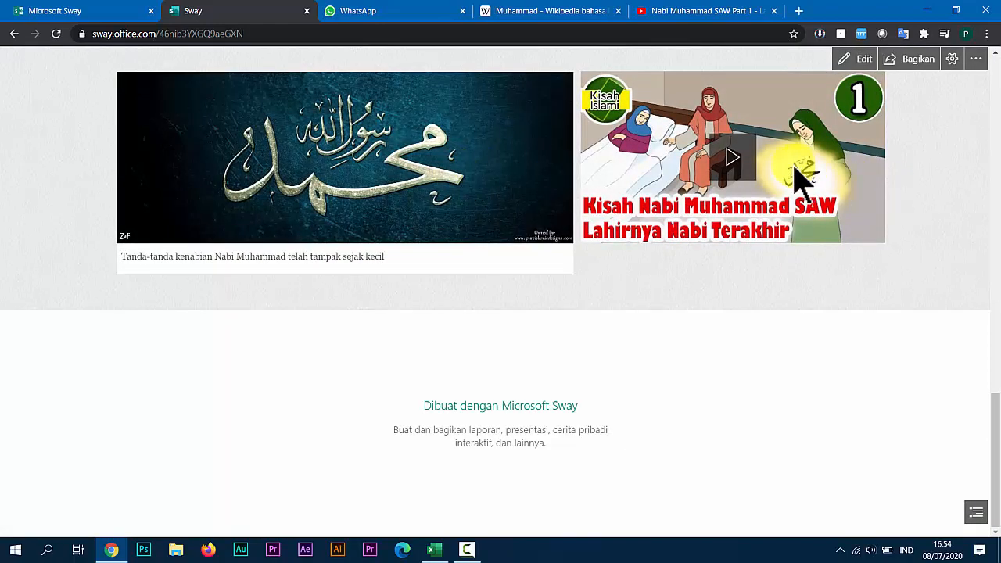
scroll(402, 181, up, 2)
scroll(406, 190, down, 1)
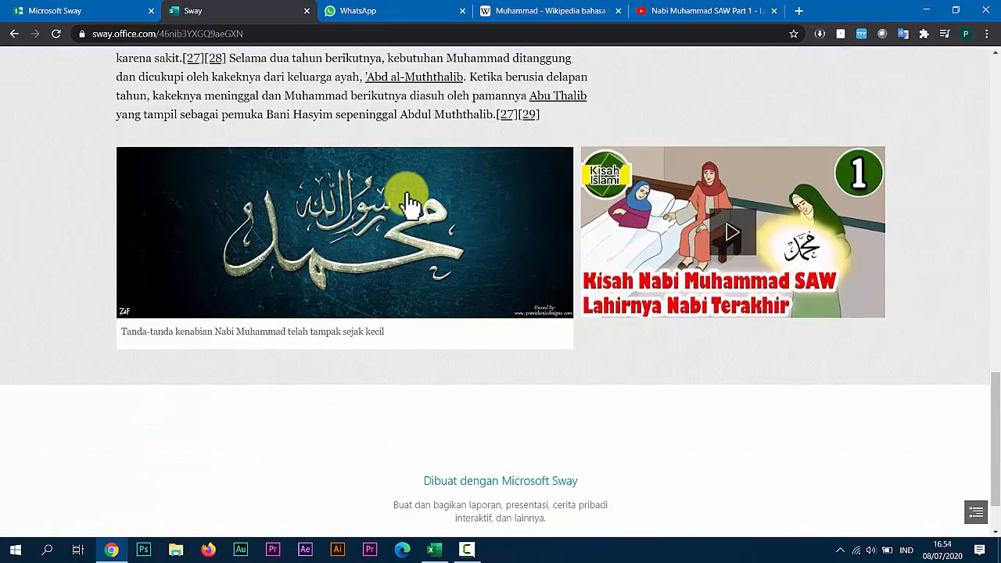
scroll(393, 219, up, 1)
scroll(395, 223, up, 20)
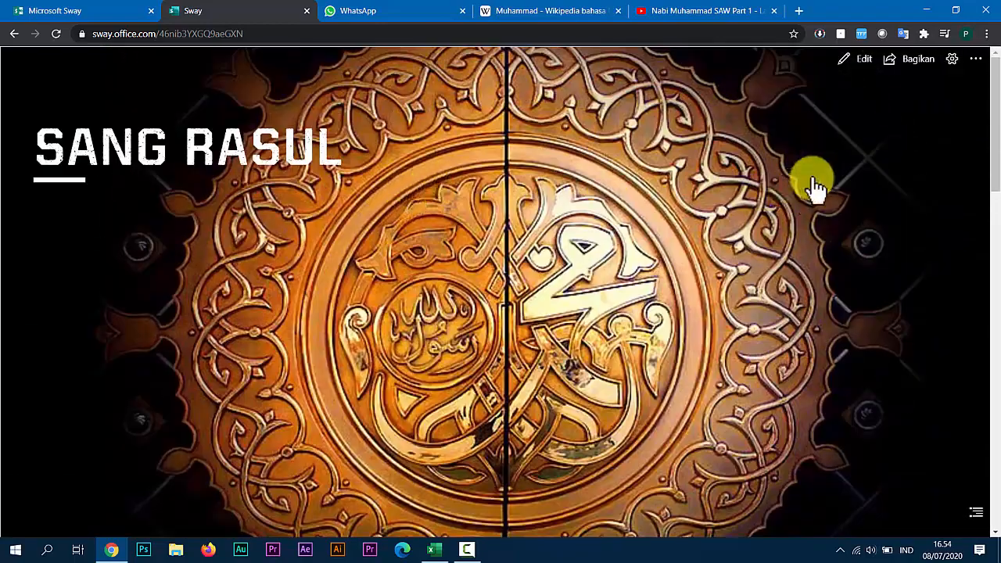
Return to editing the presentation and insert an empty embed card below the YouTube video card.
click(865, 61)
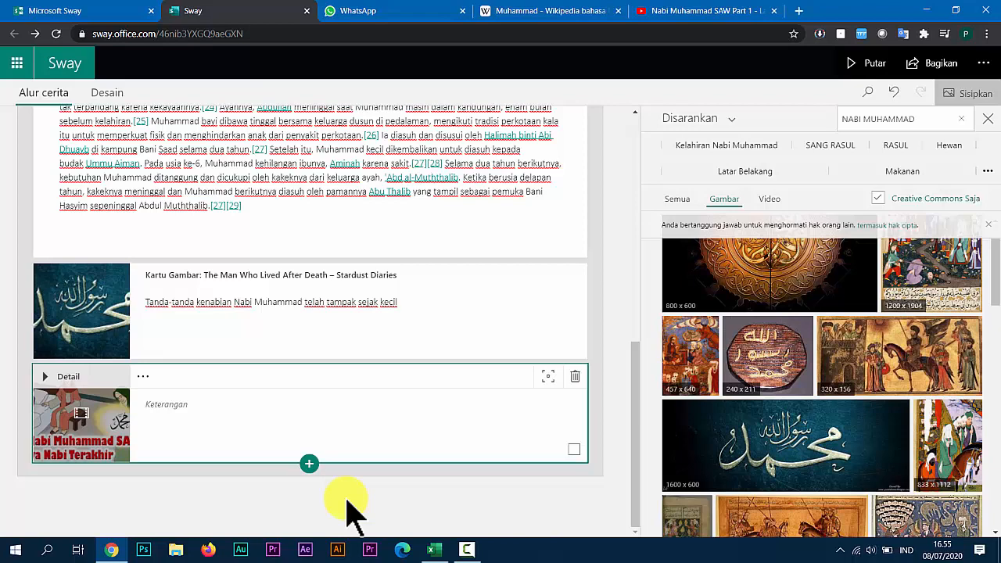
click(310, 468)
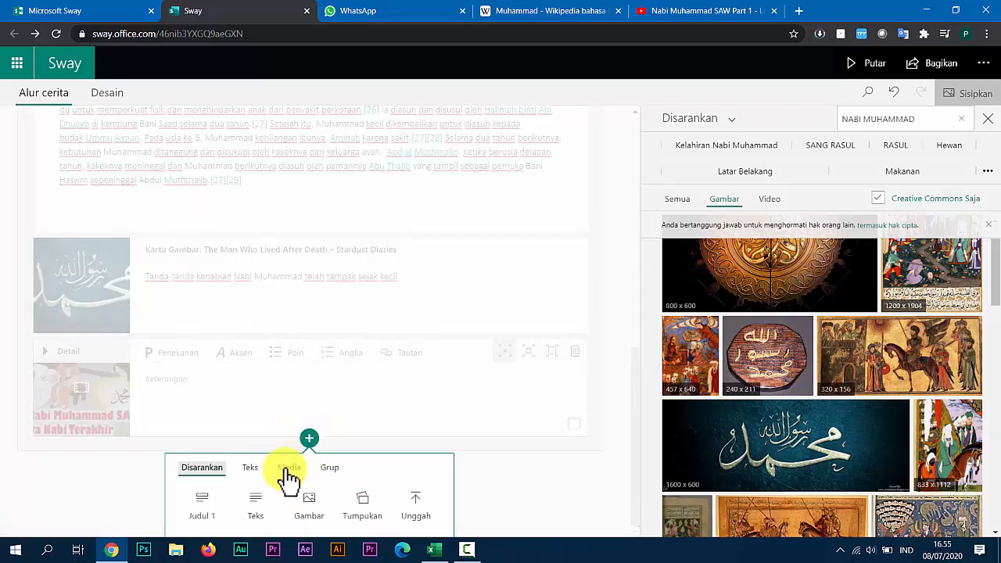
click(290, 470)
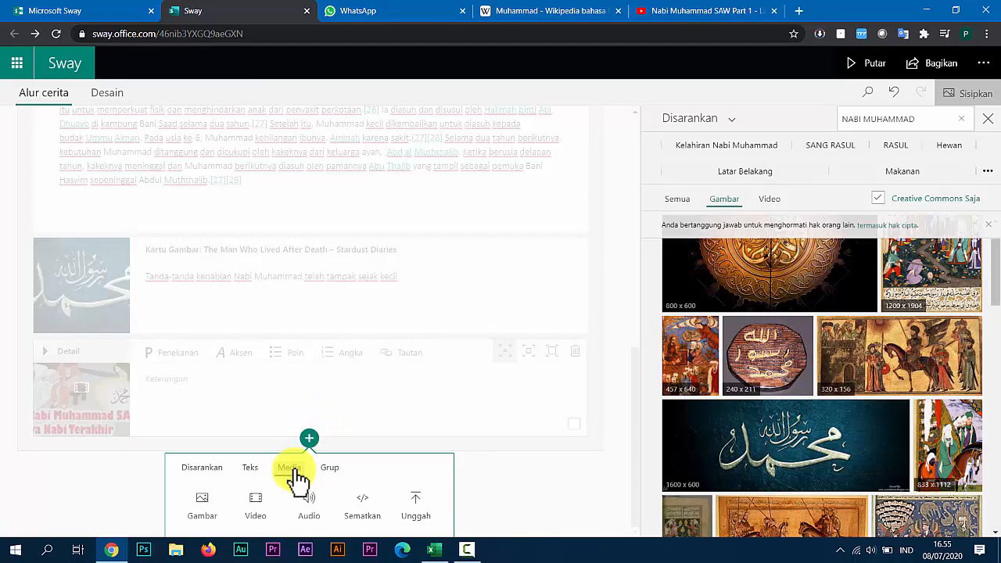
click(367, 505)
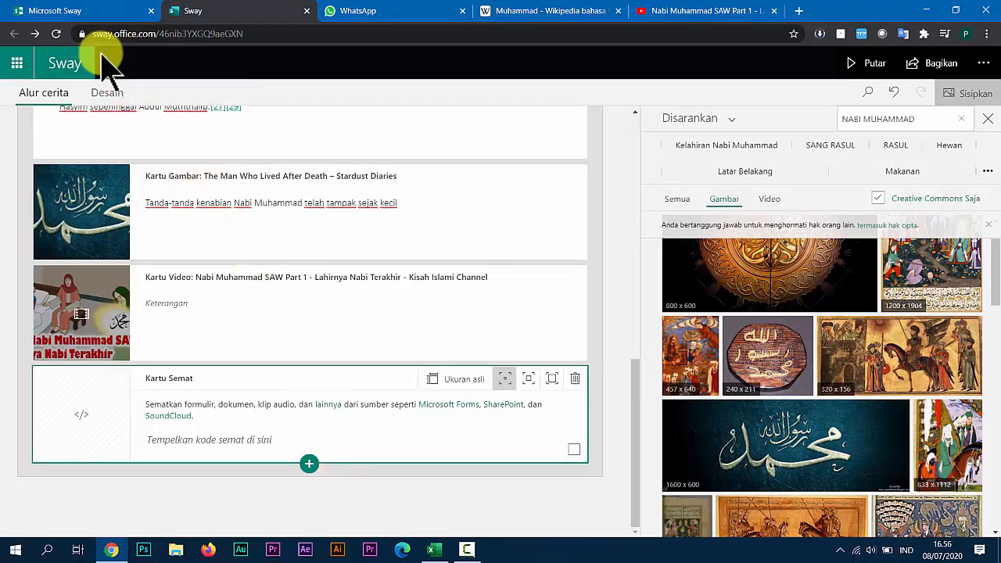
Switch to Microsoft Forms from the Office home page, open the form "PENILAIAN AKHIR TAHUN KELAS 5" and copy its embed code.
click(78, 11)
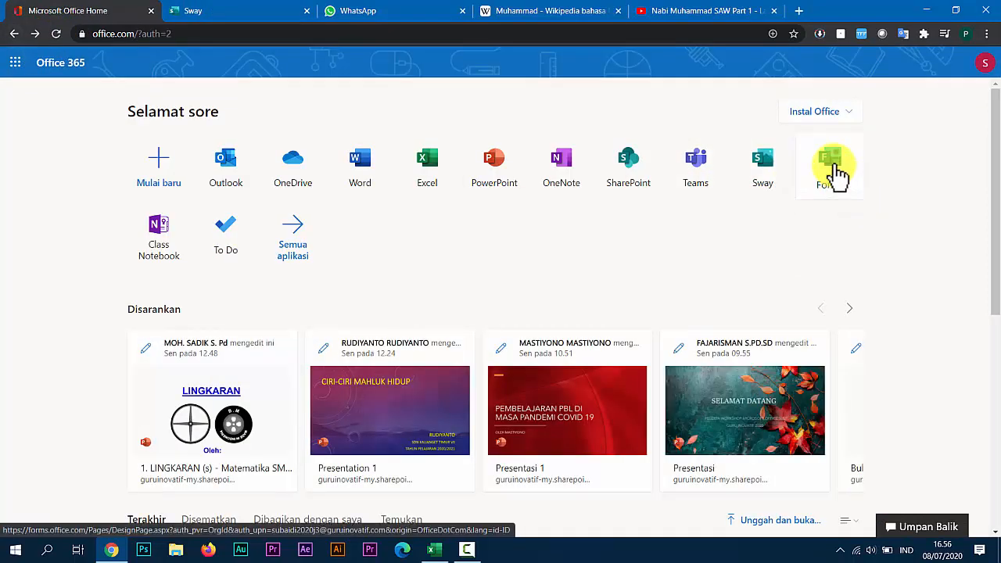
click(830, 166)
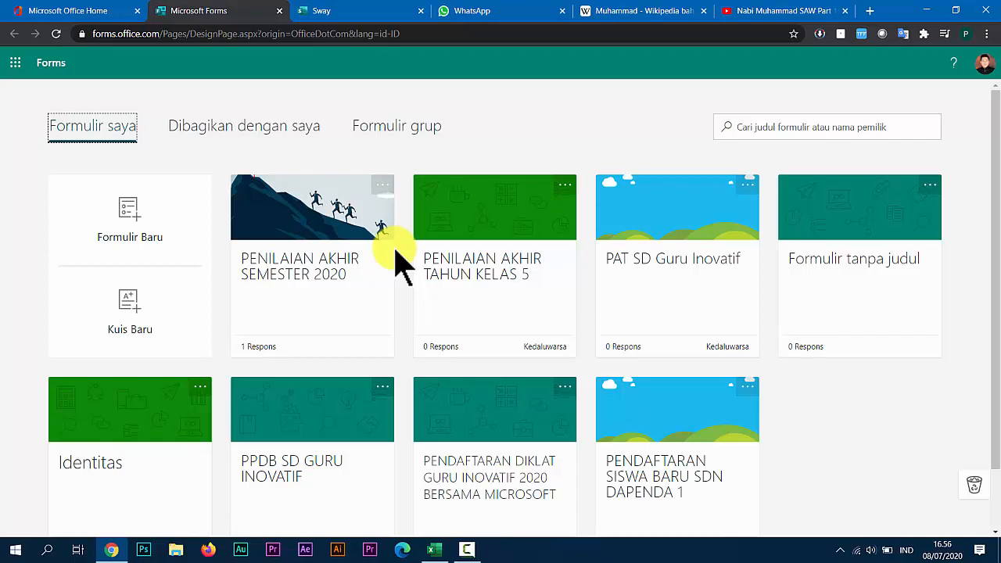
click(482, 275)
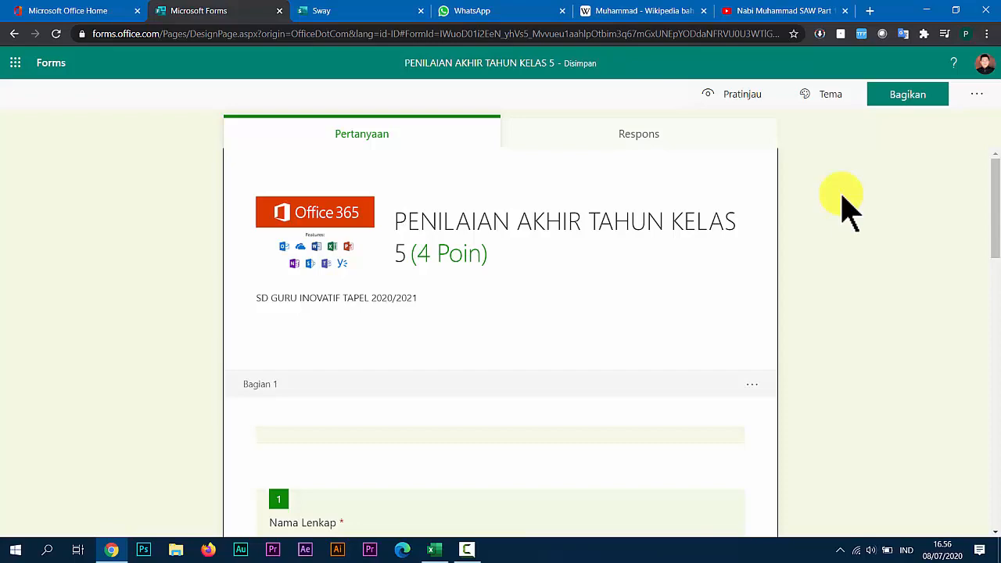
click(910, 103)
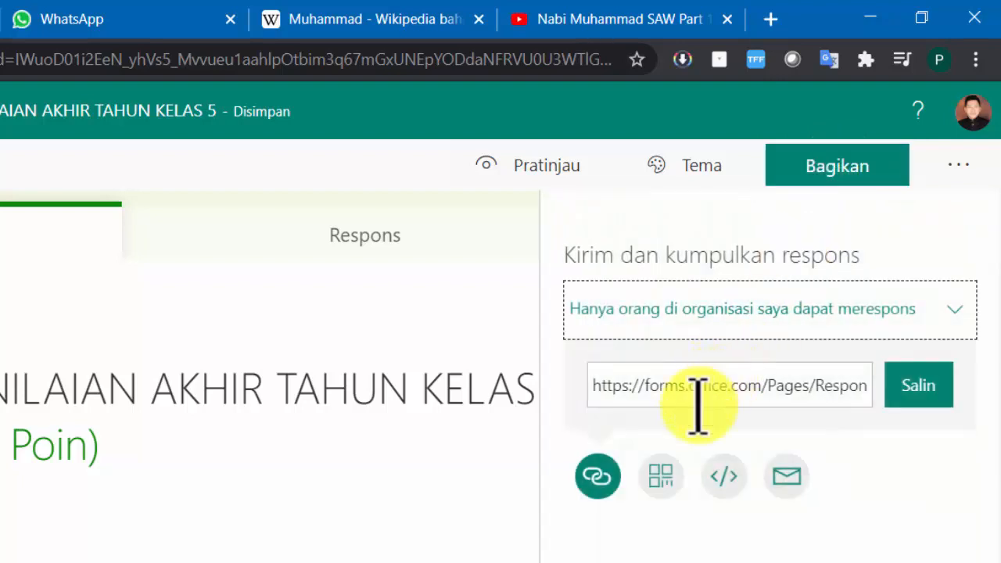
click(727, 475)
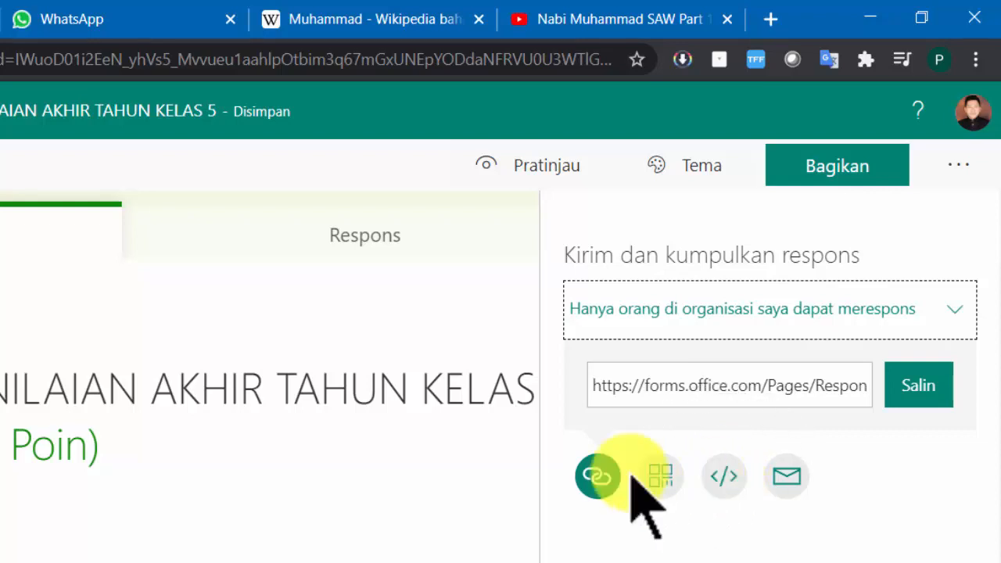
click(728, 475)
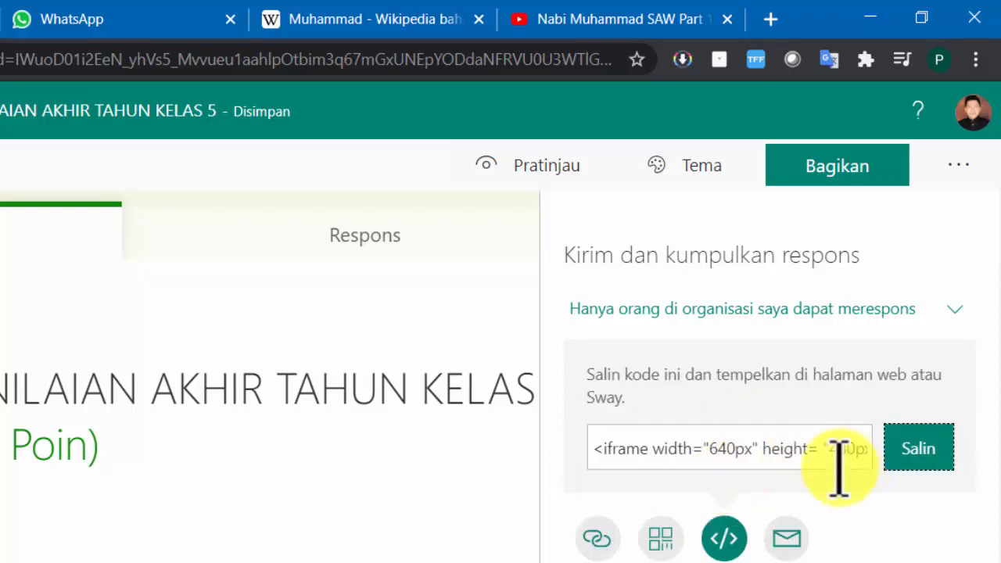
click(923, 453)
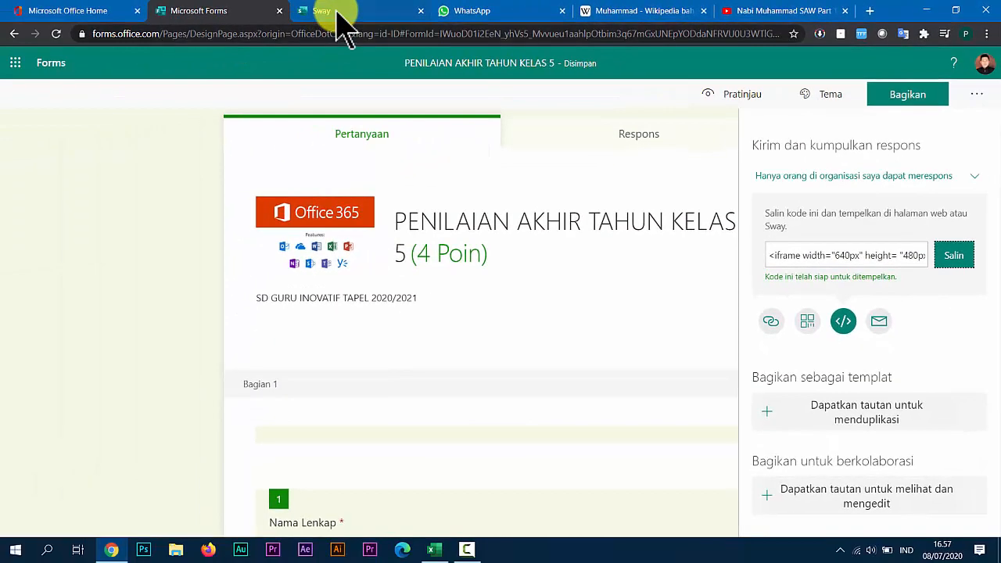
Switch back to Sway, paste the copied form code into the empty embed card and give the card the strongest emphasis.
click(337, 12)
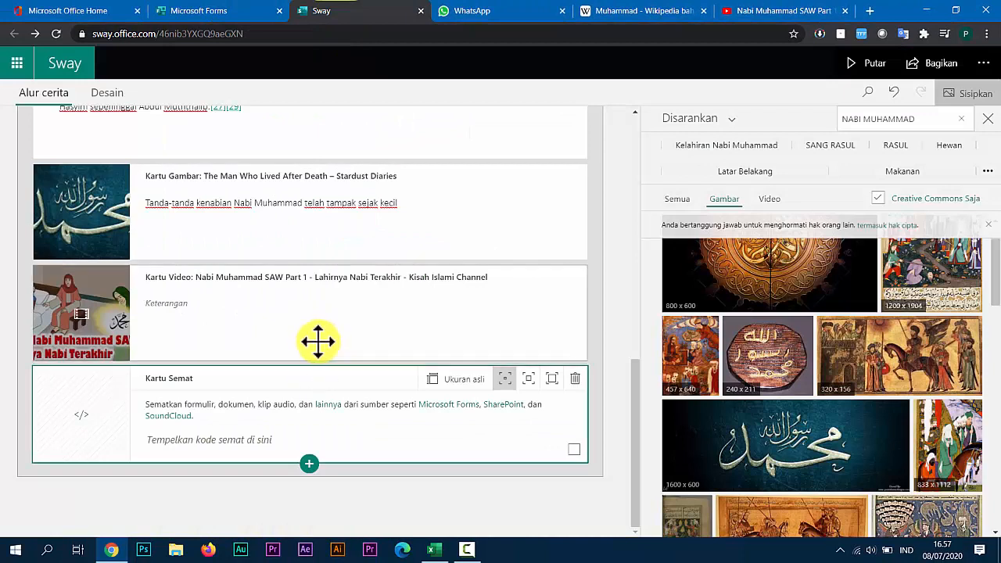
click(207, 432)
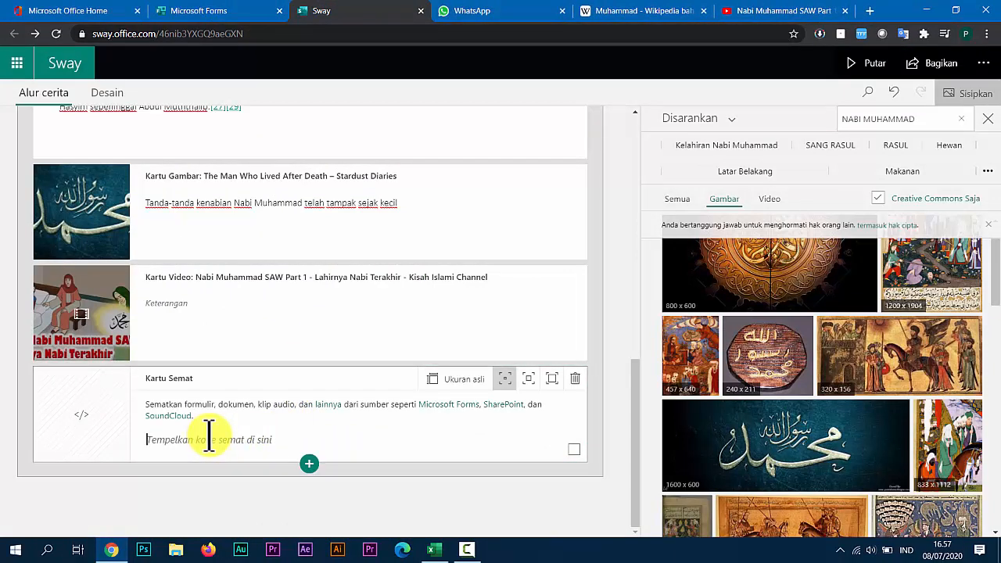
right_click(209, 432)
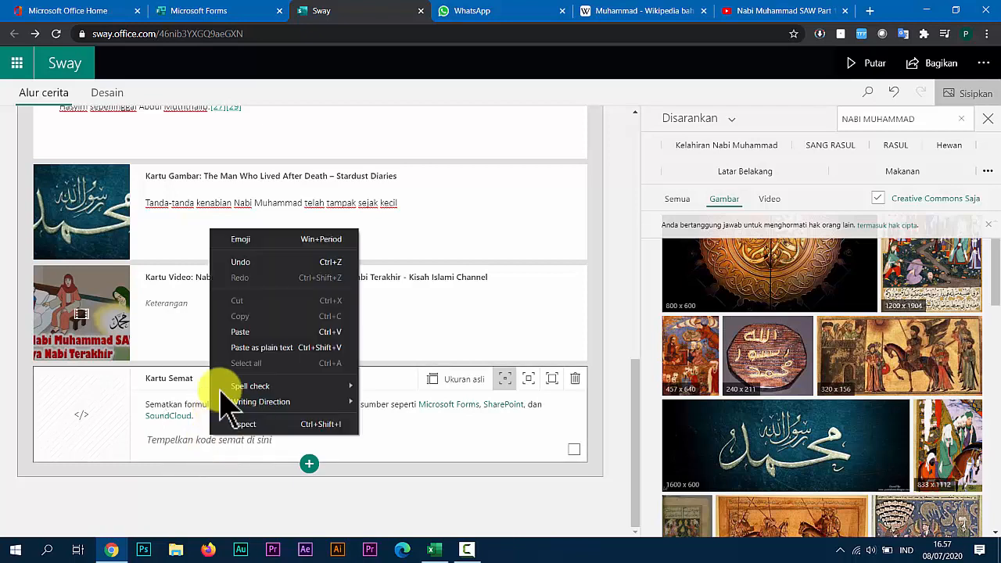
click(240, 337)
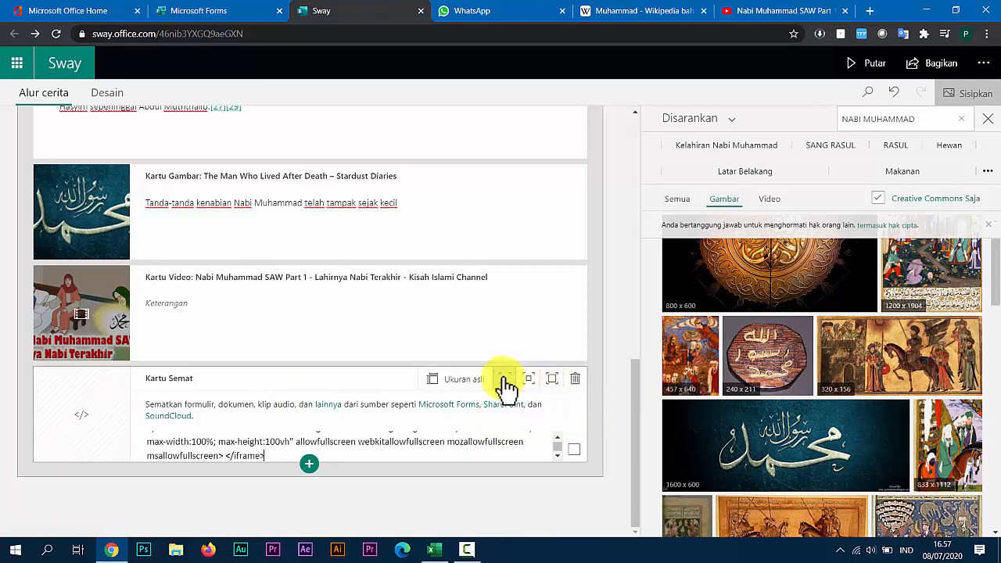
click(553, 382)
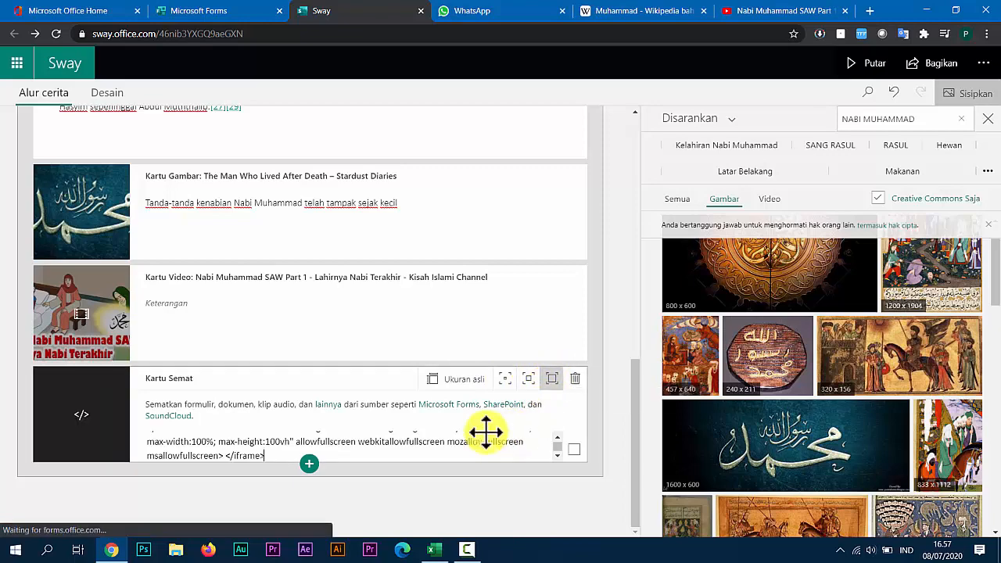
Play the presentation with the vertical scrolling layout and examine the embedded form at its end.
scroll(438, 322, up, 8)
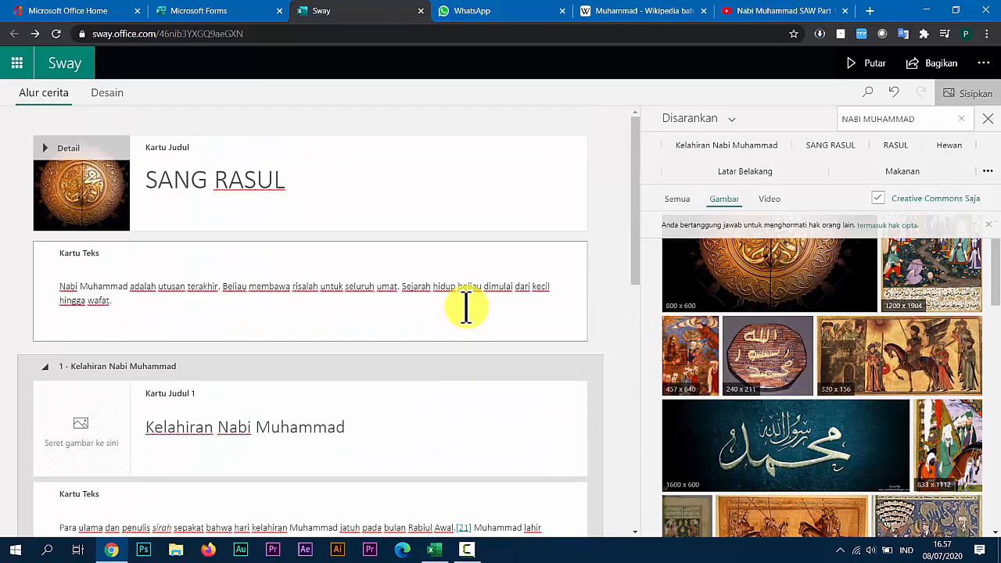
click(867, 67)
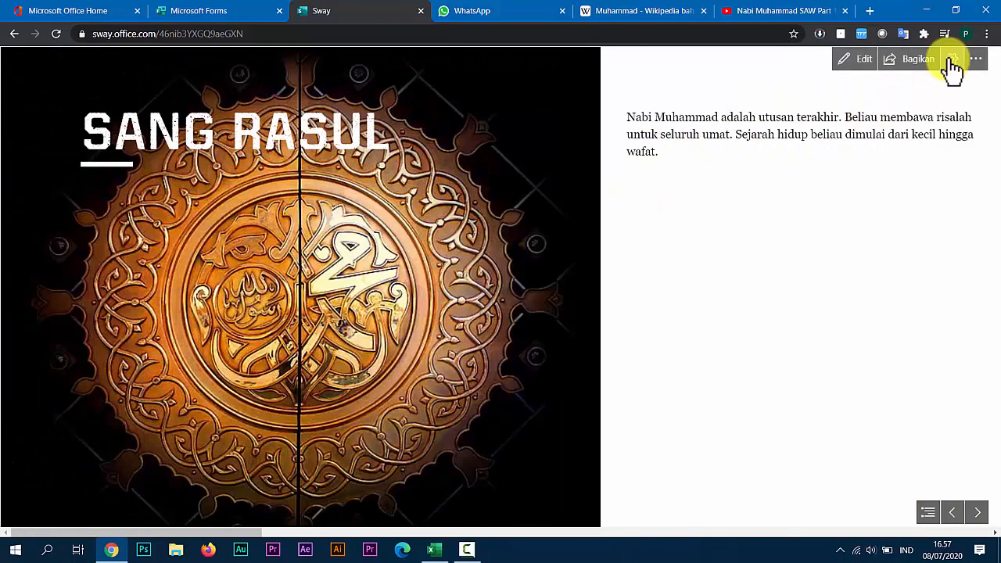
click(952, 62)
click(876, 255)
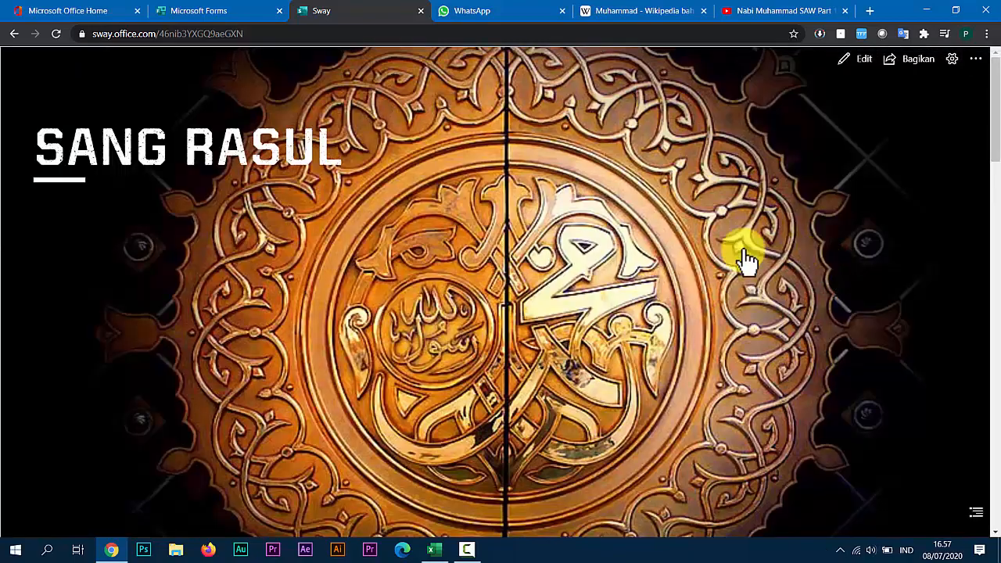
scroll(743, 258, down, 10)
scroll(562, 246, down, 10)
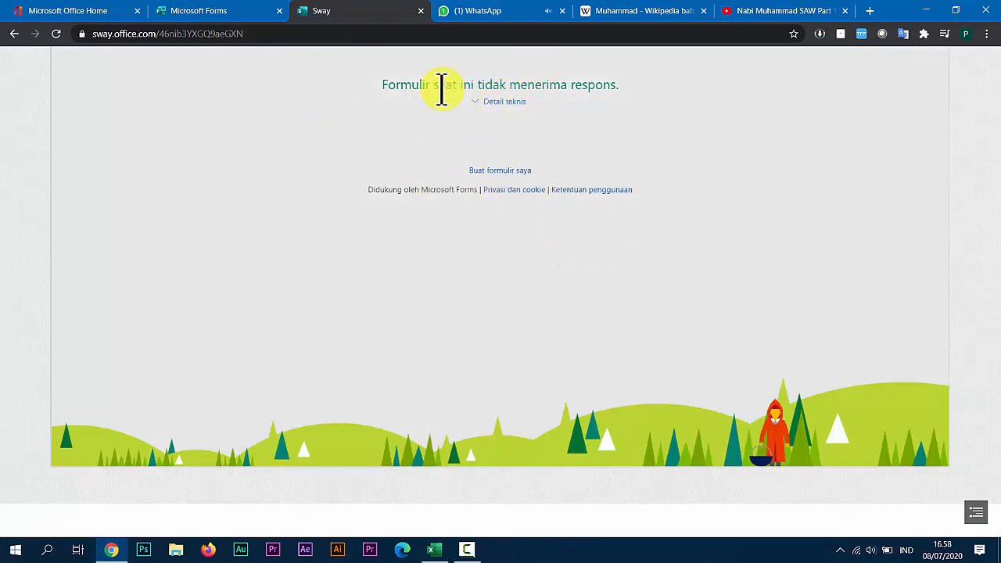
Switch to Microsoft Forms, allow anyone with the link to respond to the form, and turn off its start and end dates.
click(235, 13)
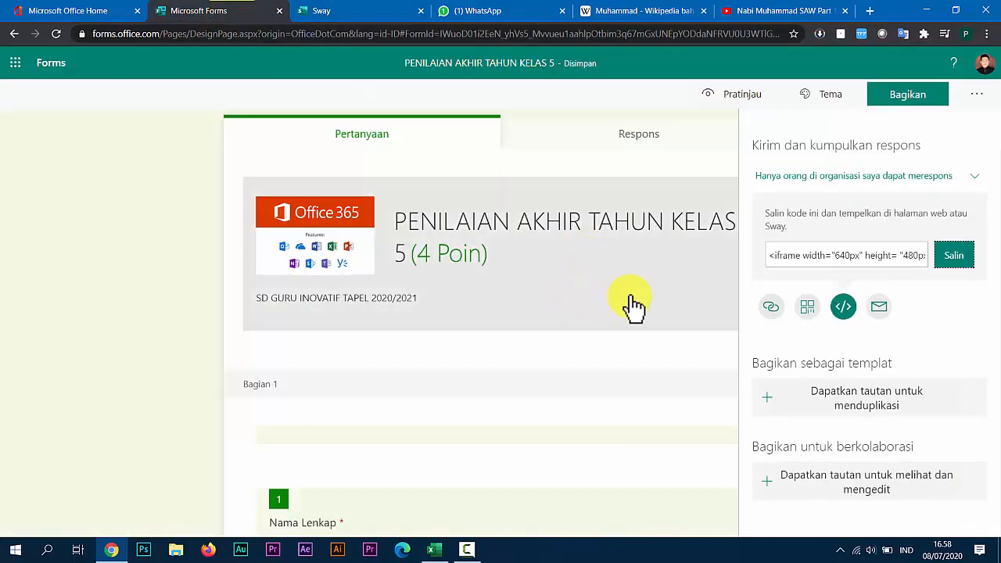
click(977, 101)
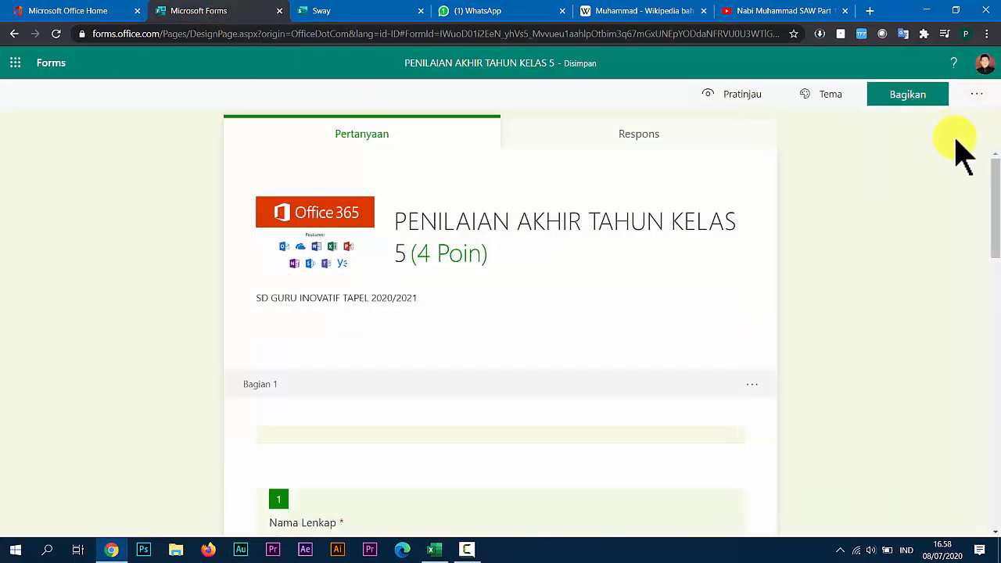
click(970, 105)
click(938, 125)
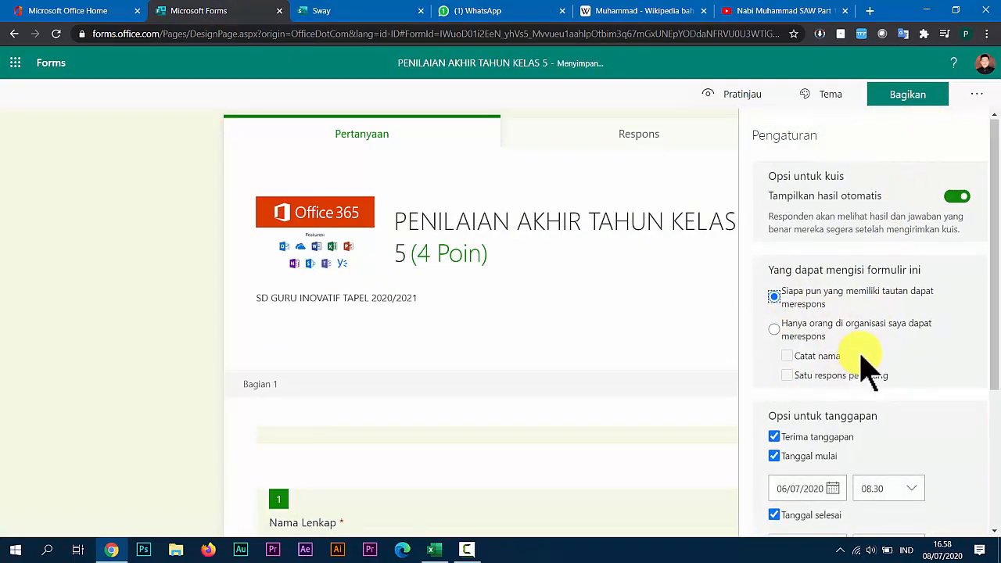
scroll(866, 360, down, 2)
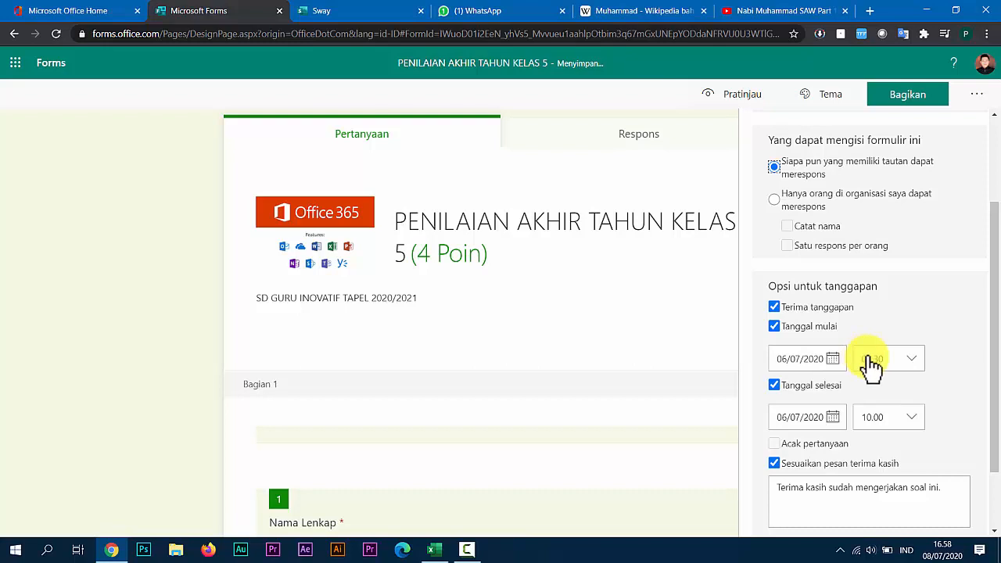
click(775, 326)
click(782, 348)
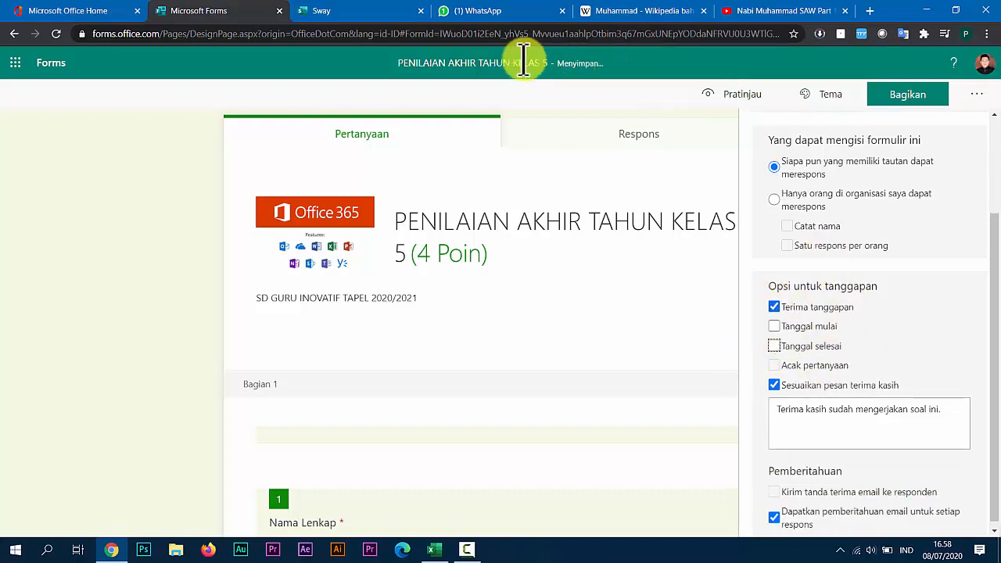
Switch to Sway, reload the presentation and play it with the vertical scrolling layout.
click(356, 11)
click(55, 34)
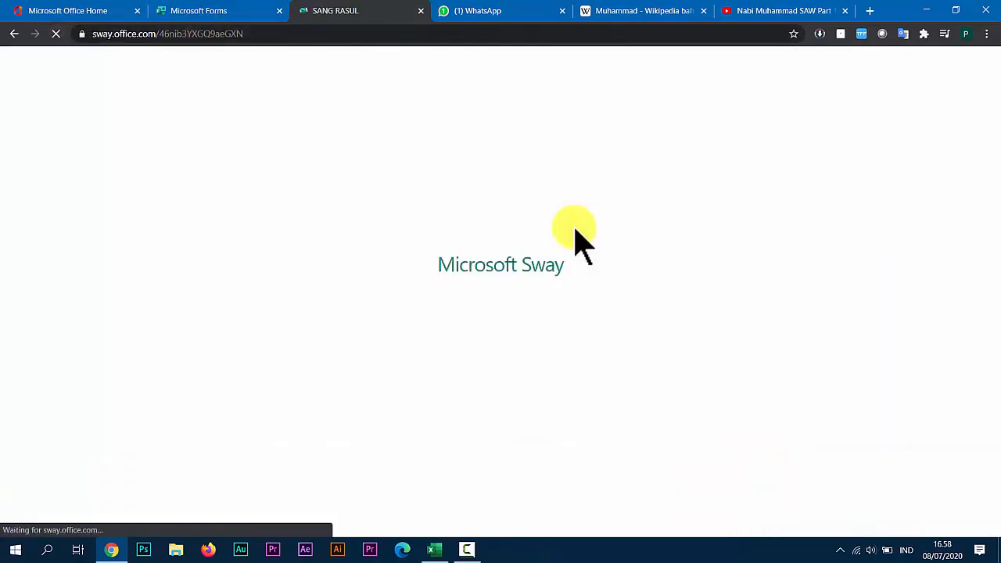
scroll(575, 228, down, 4)
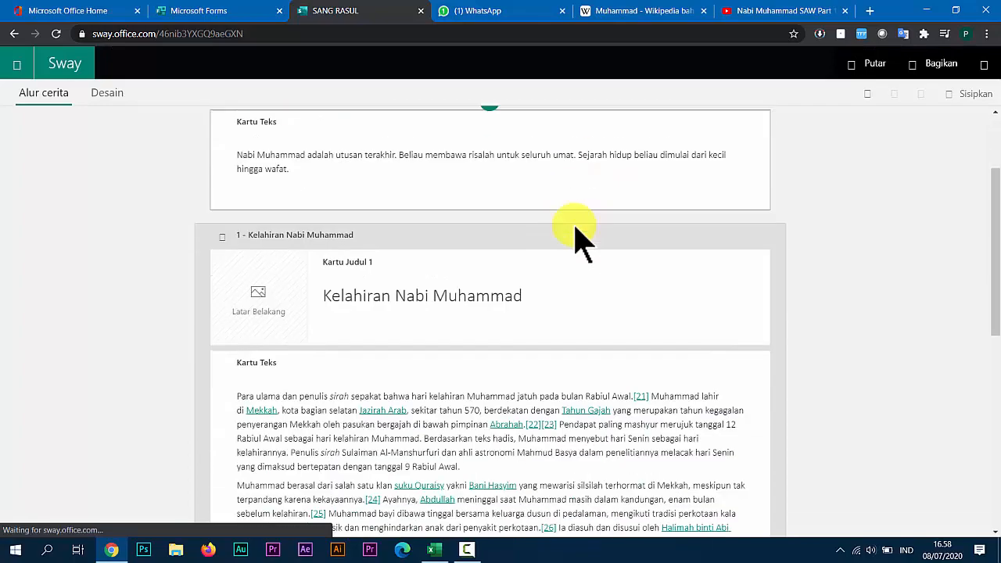
scroll(578, 221, up, 5)
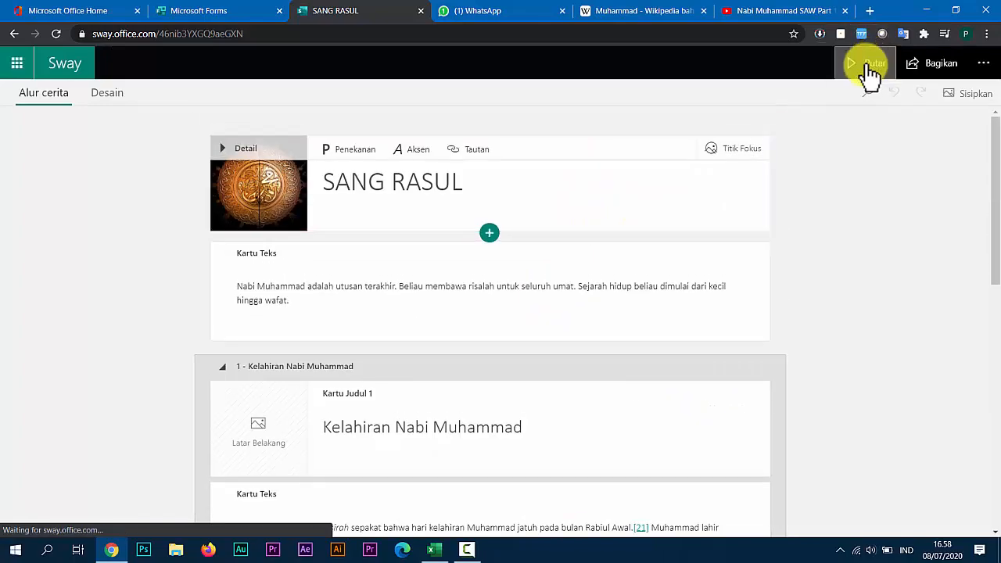
click(867, 69)
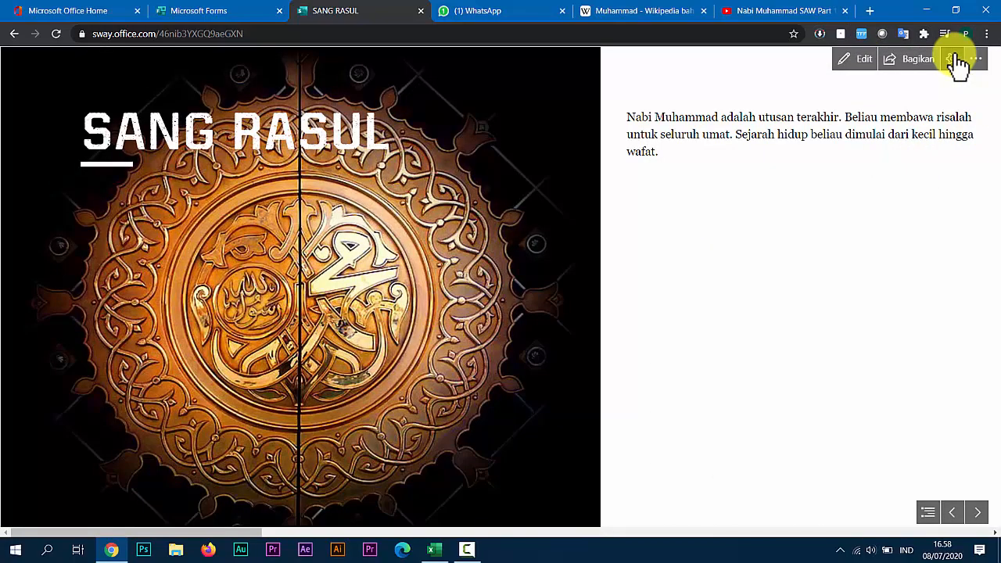
click(951, 59)
click(874, 250)
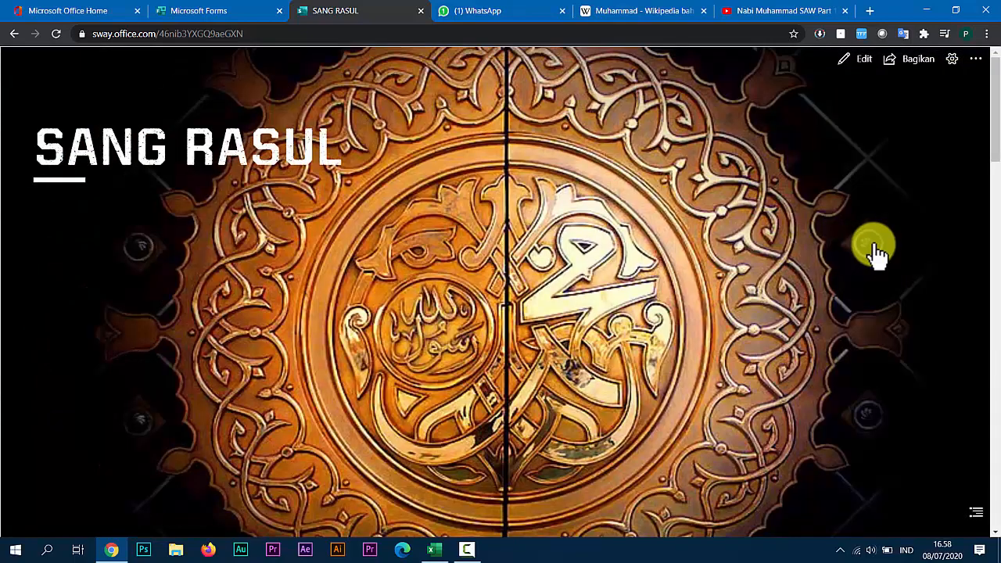
Review the played presentation down to the questions of the embedded form and return to the title.
scroll(532, 250, down, 3)
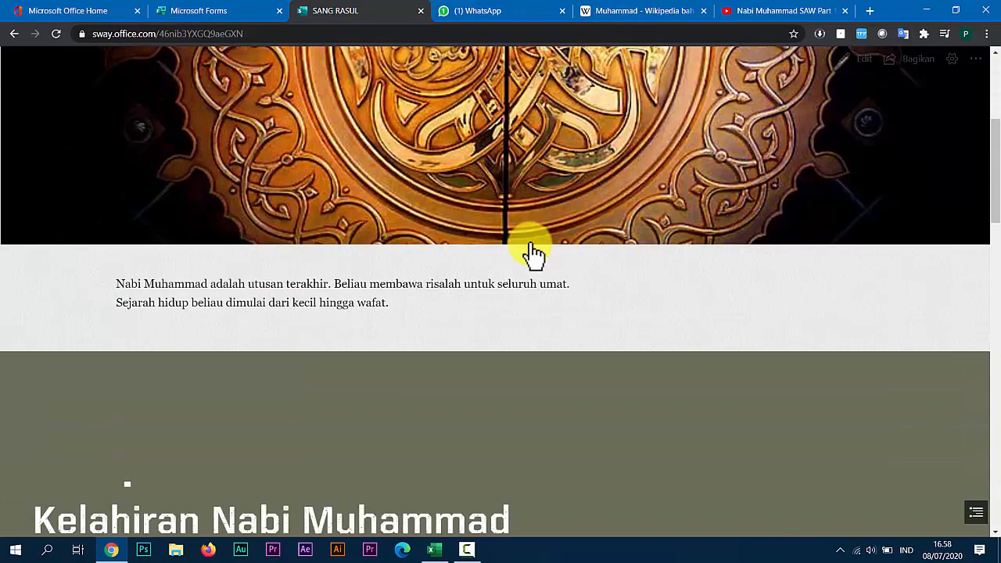
scroll(531, 243, down, 3)
scroll(532, 242, up, 6)
scroll(528, 231, down, 1)
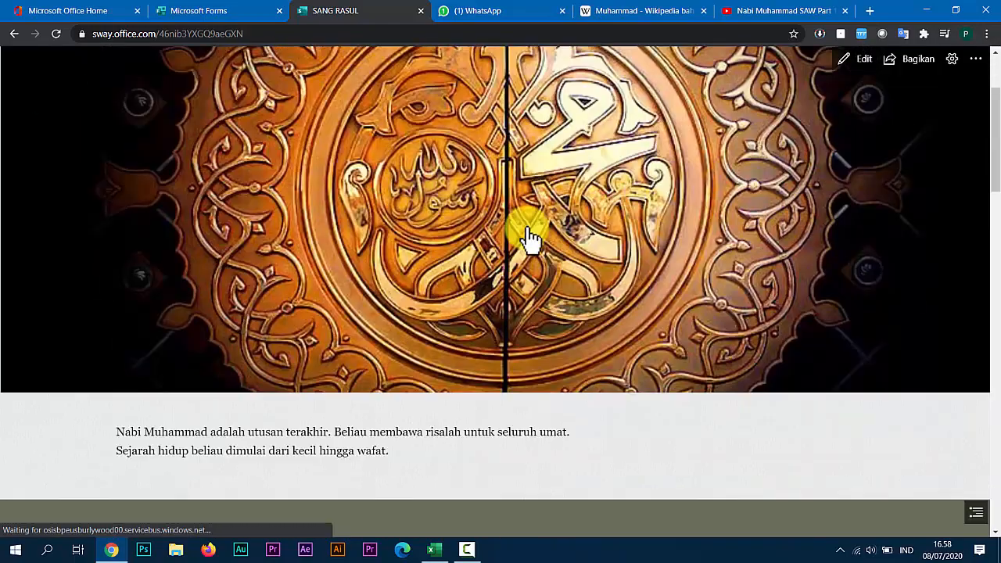
scroll(237, 268, down, 5)
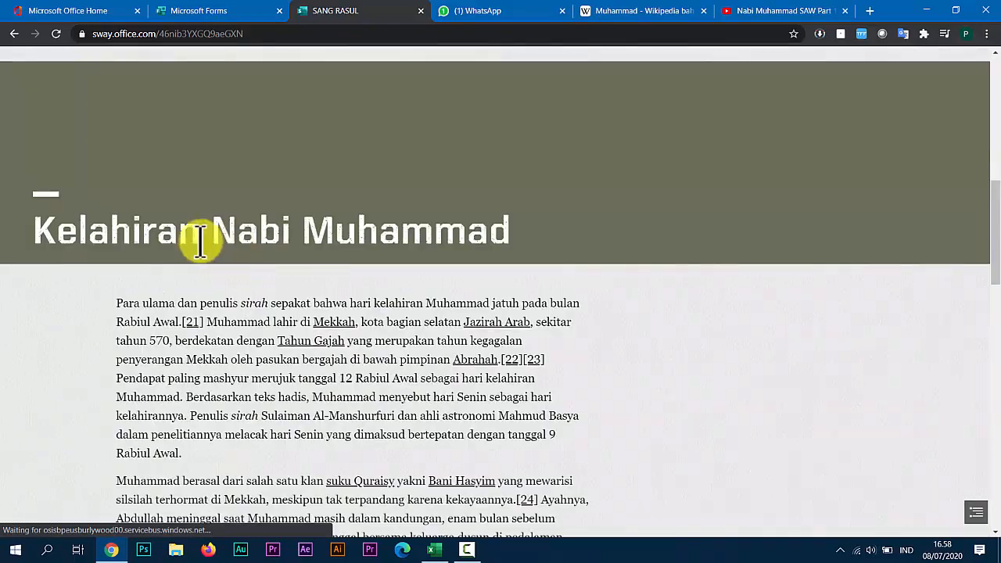
scroll(240, 246, down, 15)
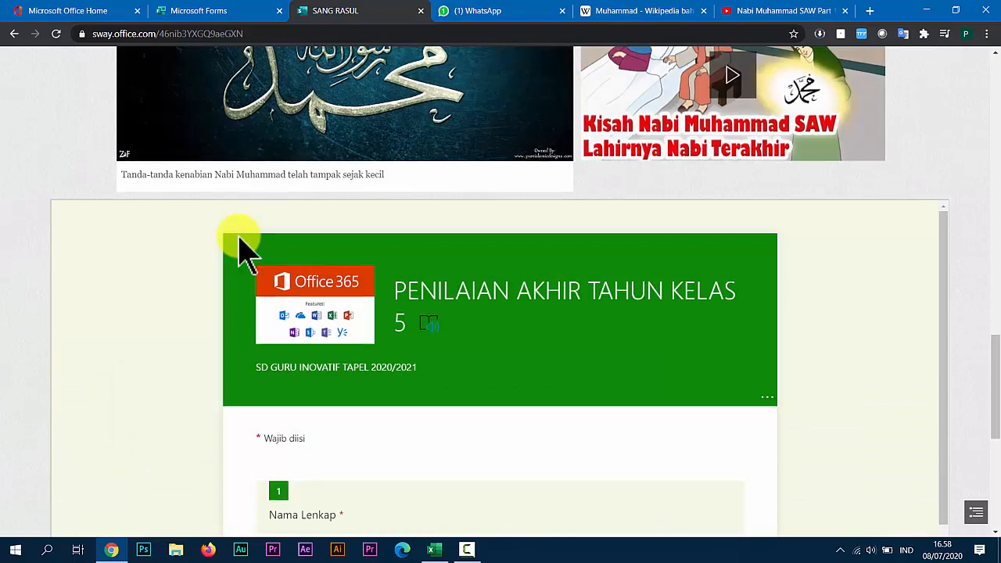
scroll(244, 252, down, 2)
scroll(352, 328, down, 2)
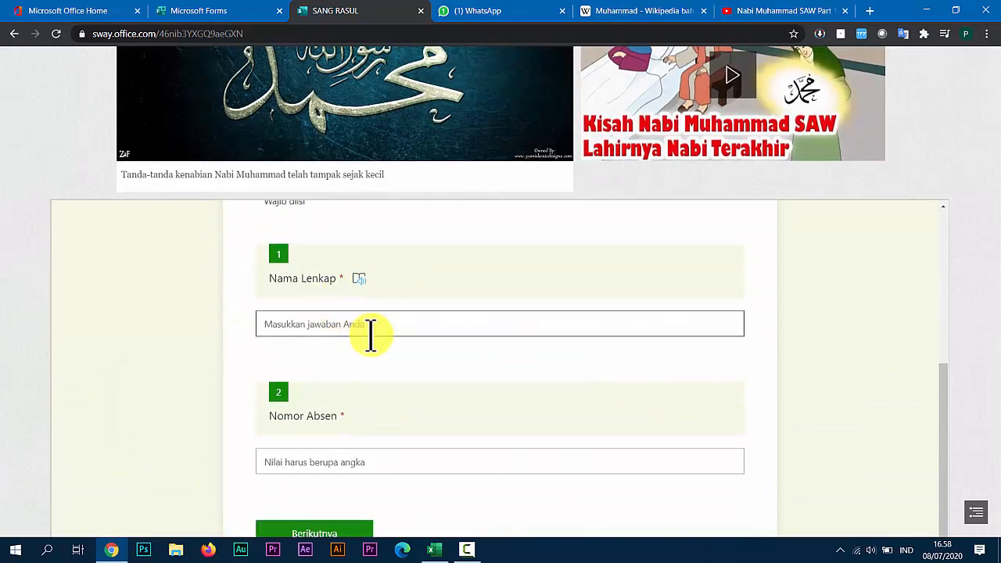
scroll(547, 363, up, 3)
scroll(495, 361, up, 1)
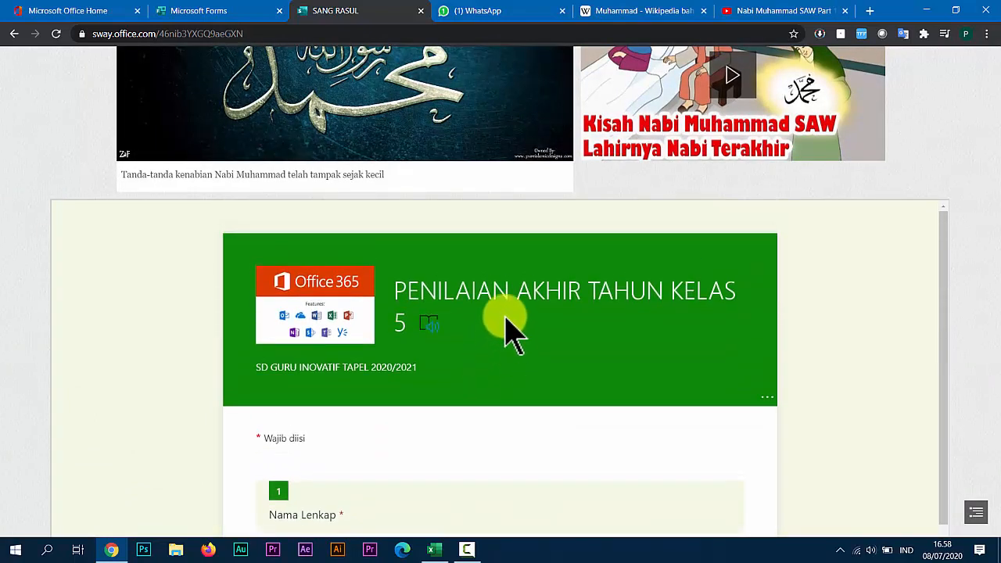
scroll(197, 196, up, 7)
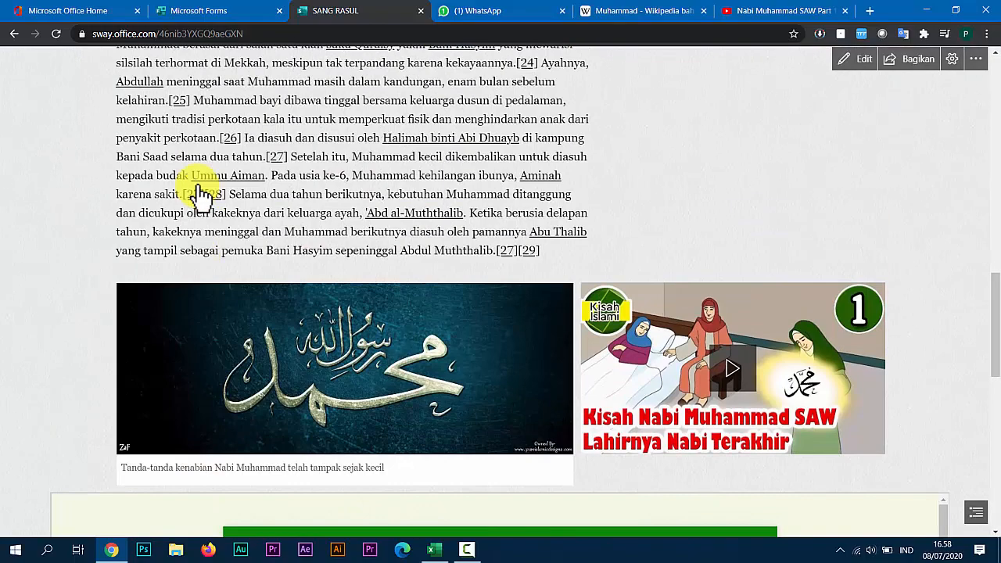
scroll(197, 195, up, 5)
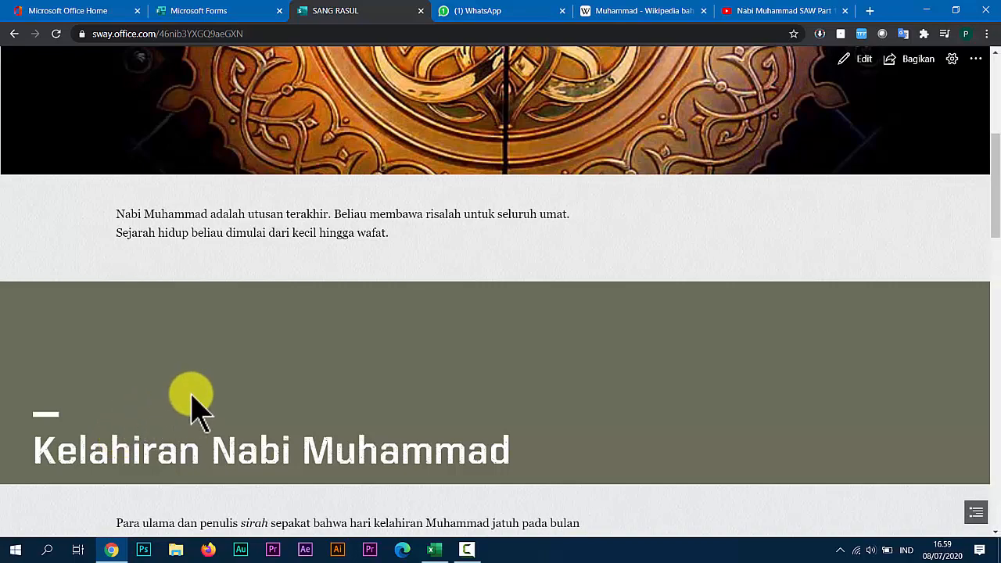
scroll(199, 408, up, 5)
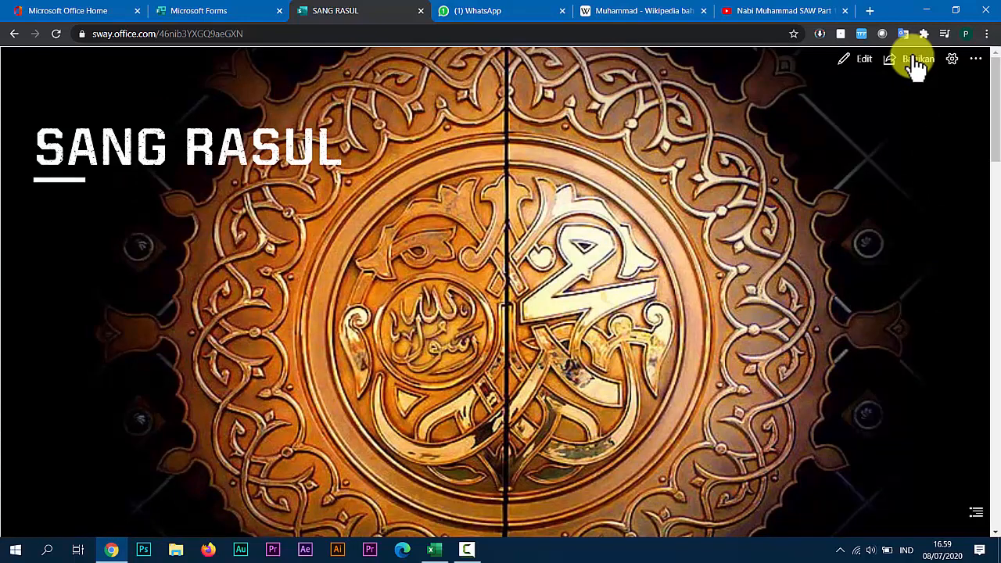
Share the presentation for viewing with anyone who has the link and copy its visual link.
click(915, 69)
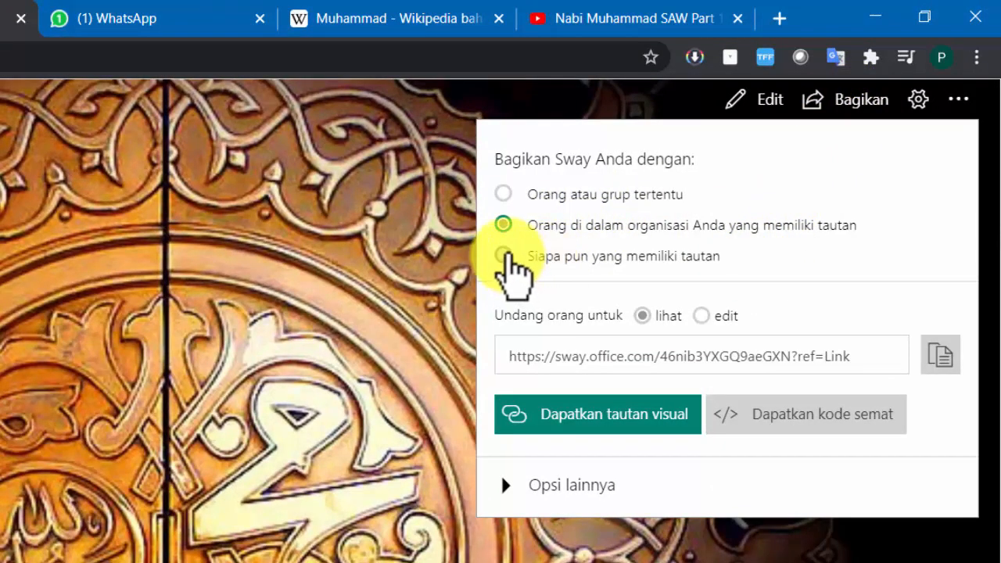
click(528, 255)
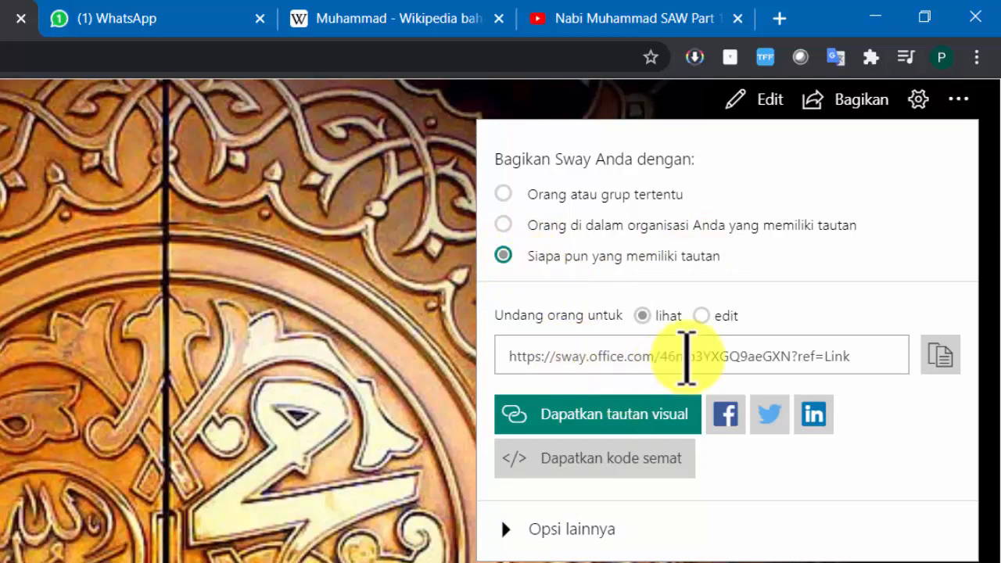
click(588, 355)
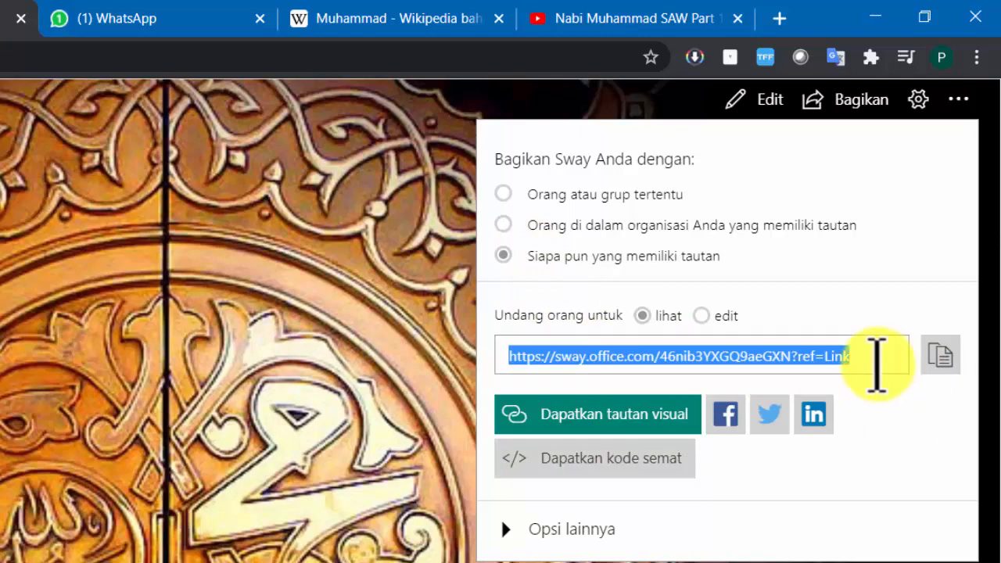
click(630, 416)
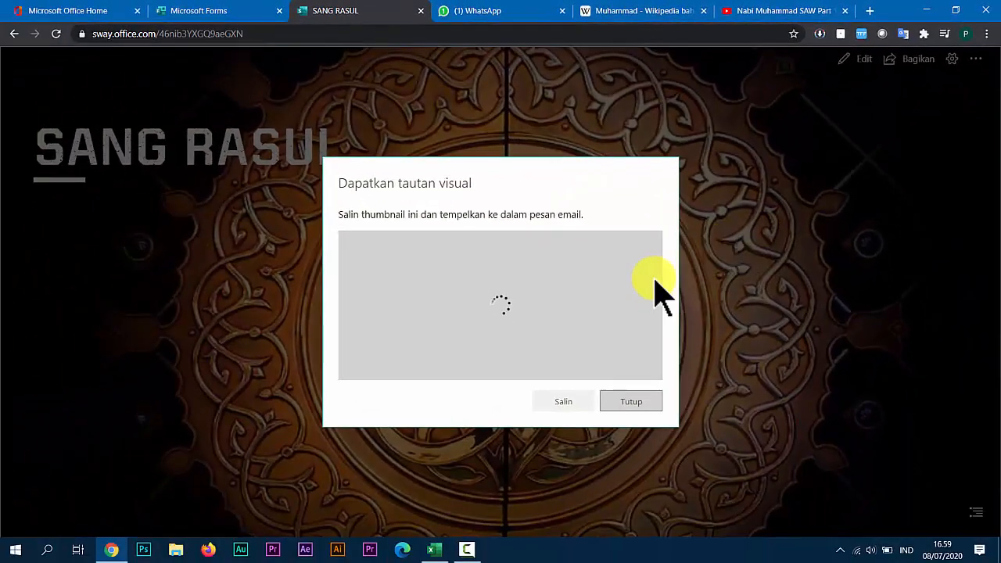
click(575, 412)
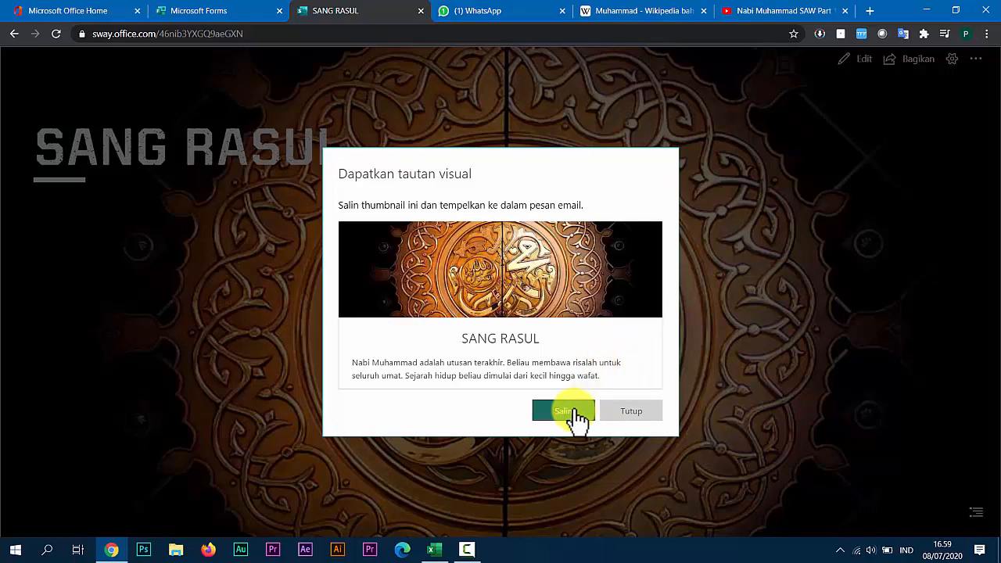
Switch to OneNote from the Office home page and open the most recently used notebook.
click(47, 11)
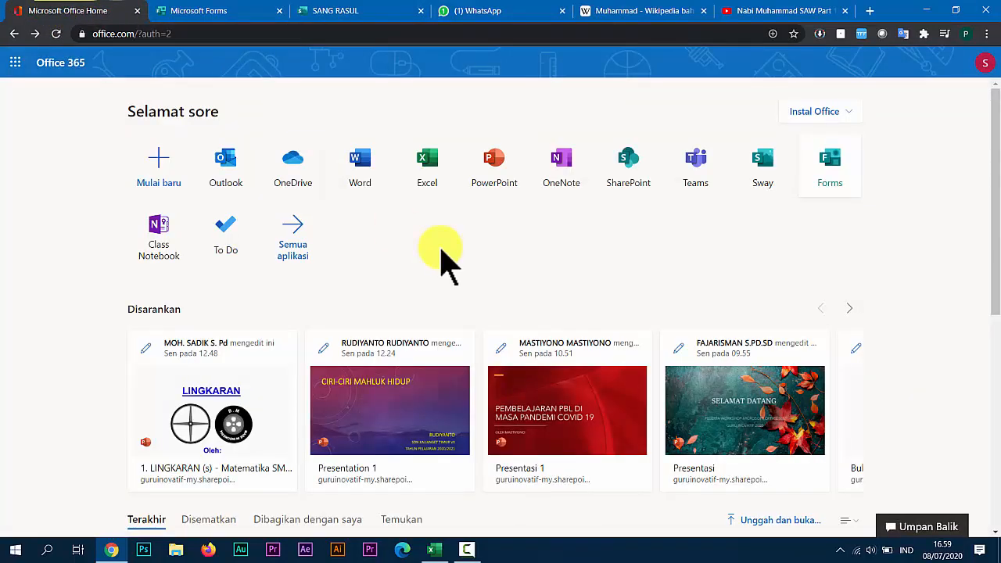
click(560, 172)
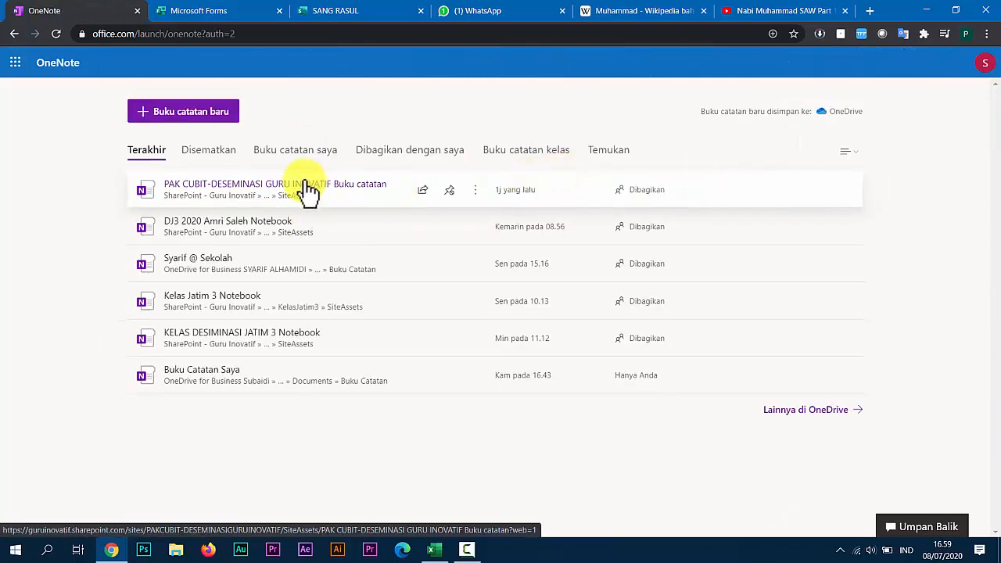
click(308, 189)
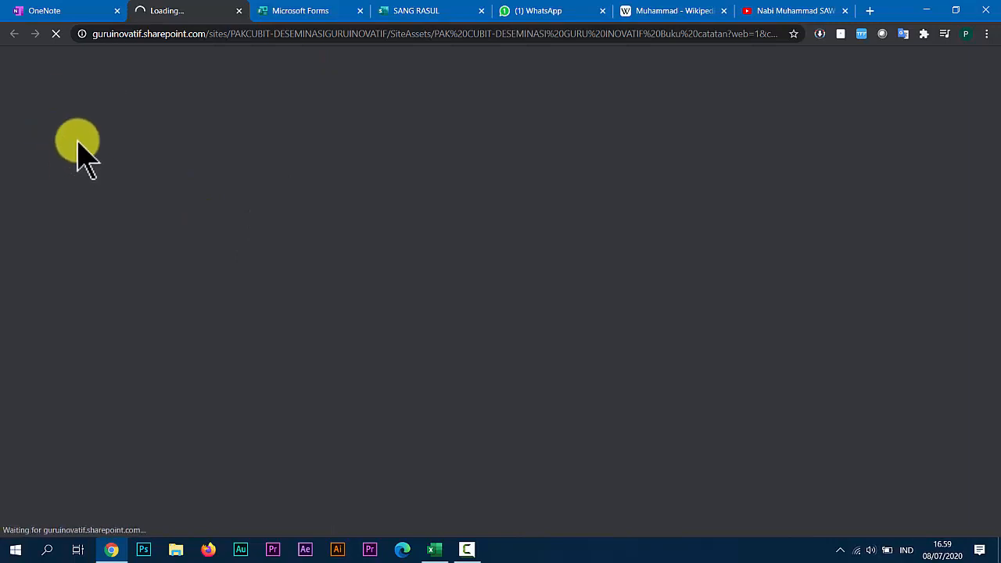